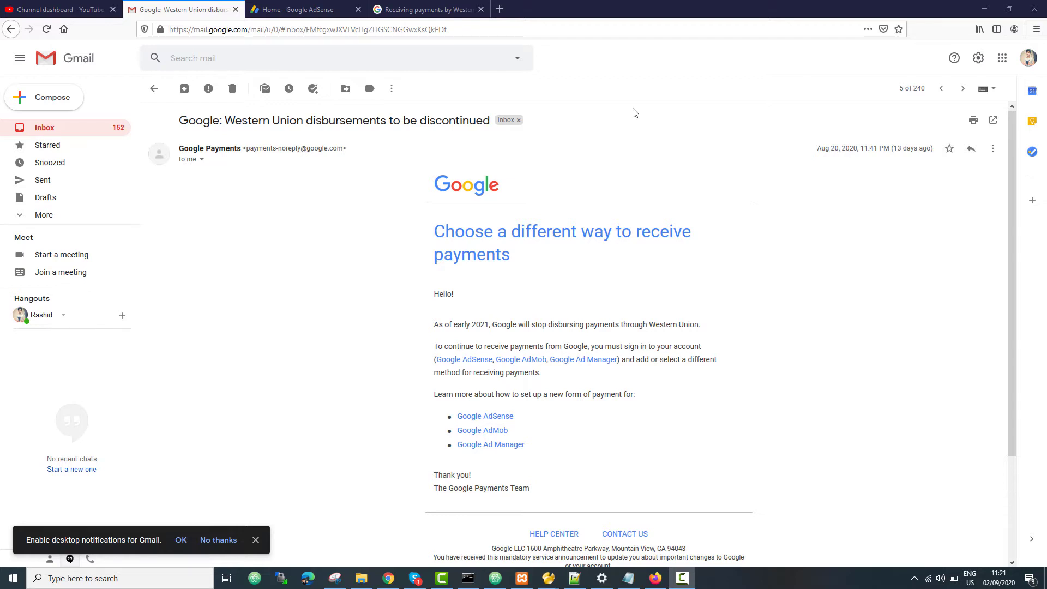
# - Switch to the Google AdSense page in Firefox and reload its home page from the suggested address google.com/adsense/new
pyautogui.click(977, 12)
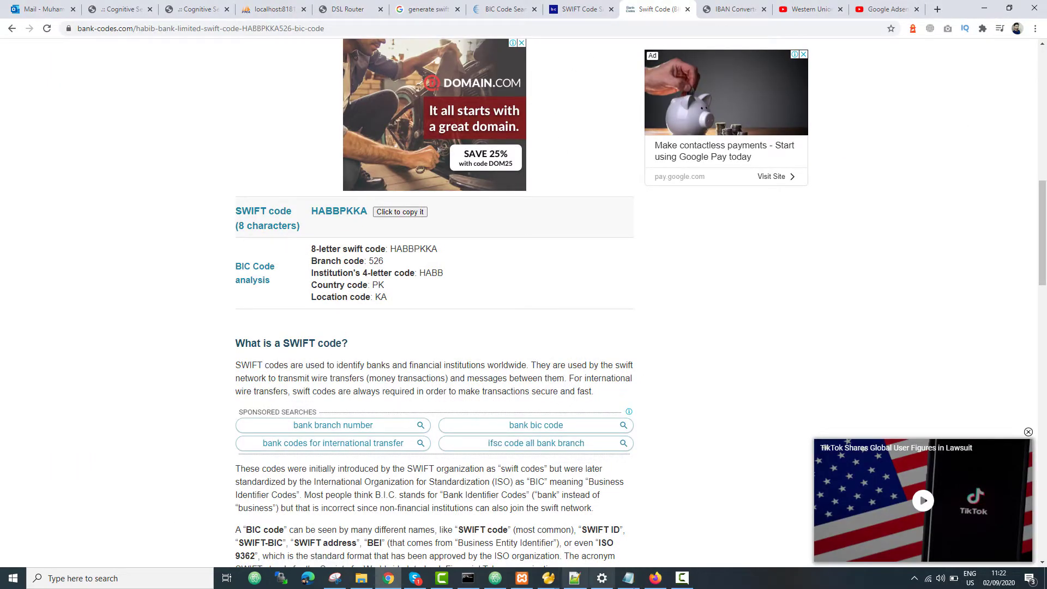
pyautogui.click(656, 578)
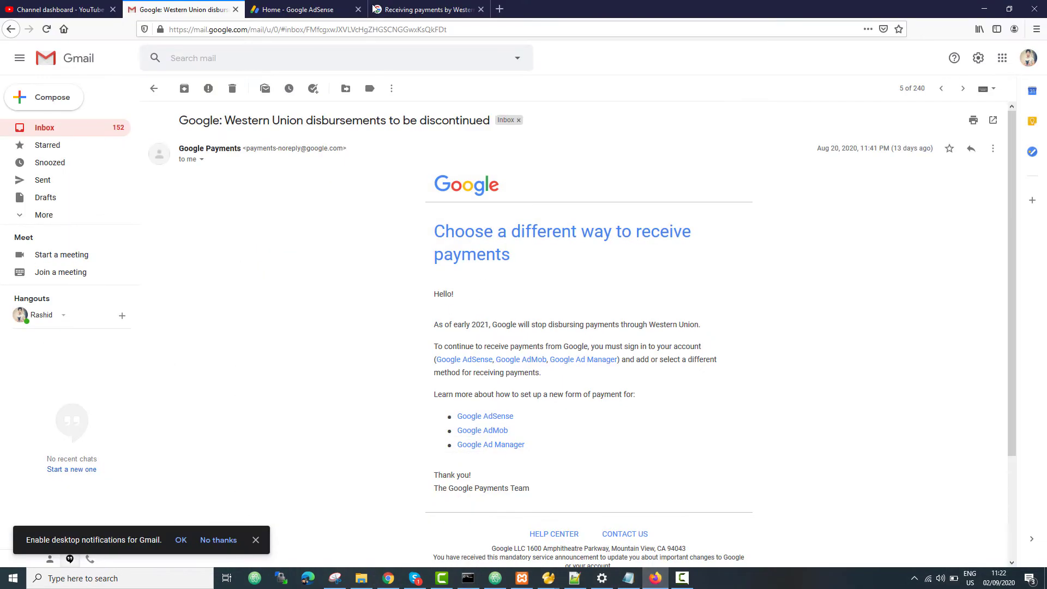
pyautogui.click(336, 10)
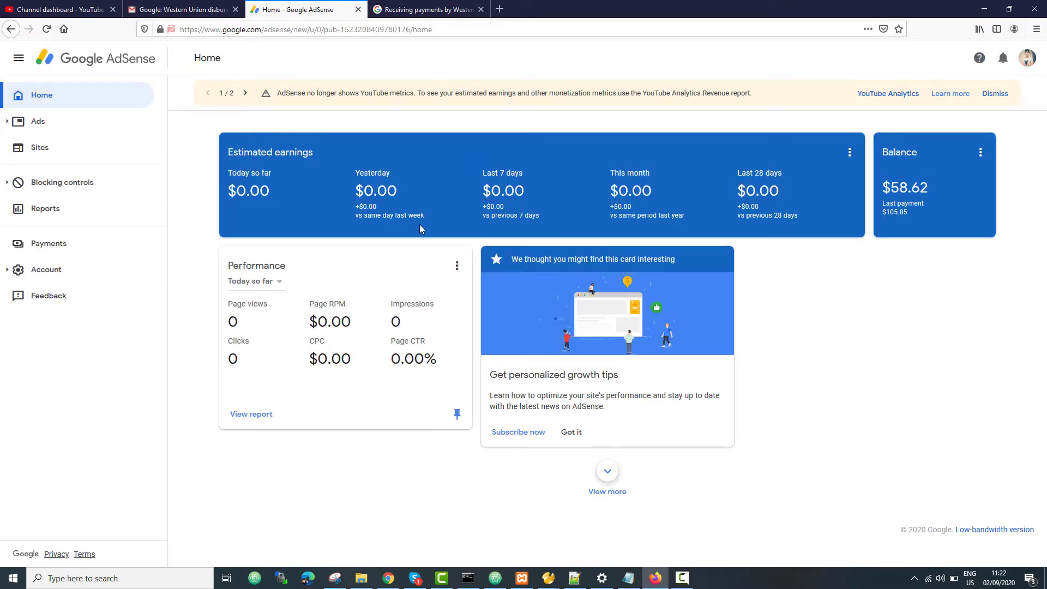
pyautogui.click(359, 32)
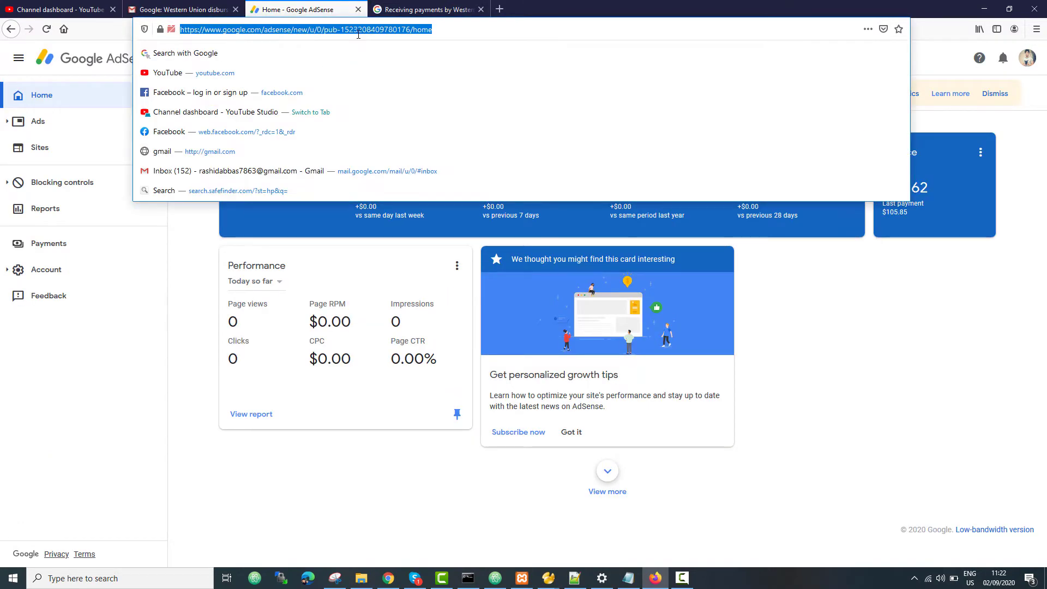
pyautogui.write('ads')
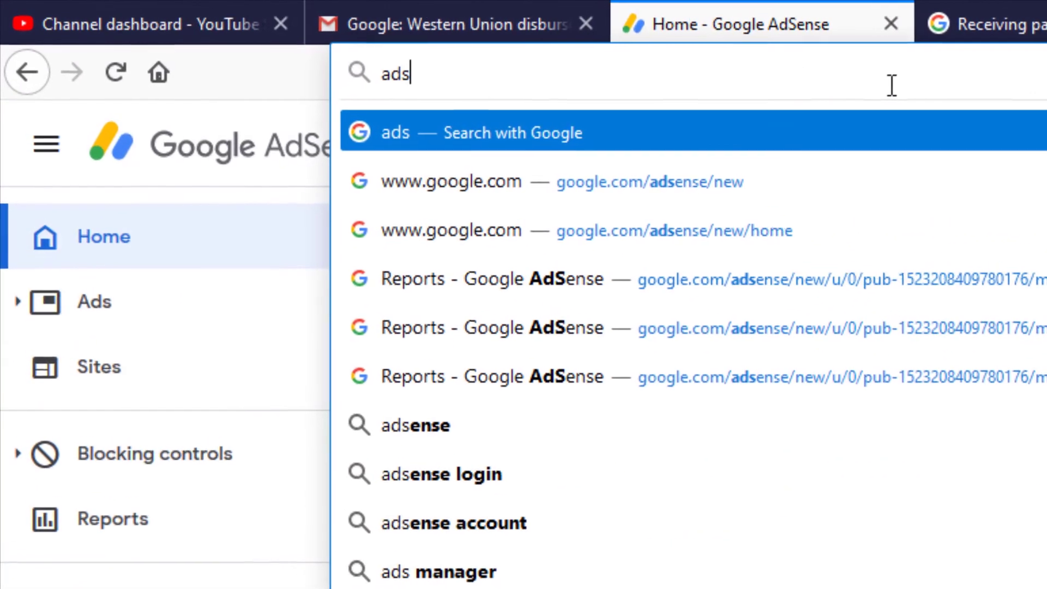
pyautogui.press('Down')
pyautogui.press('Return')
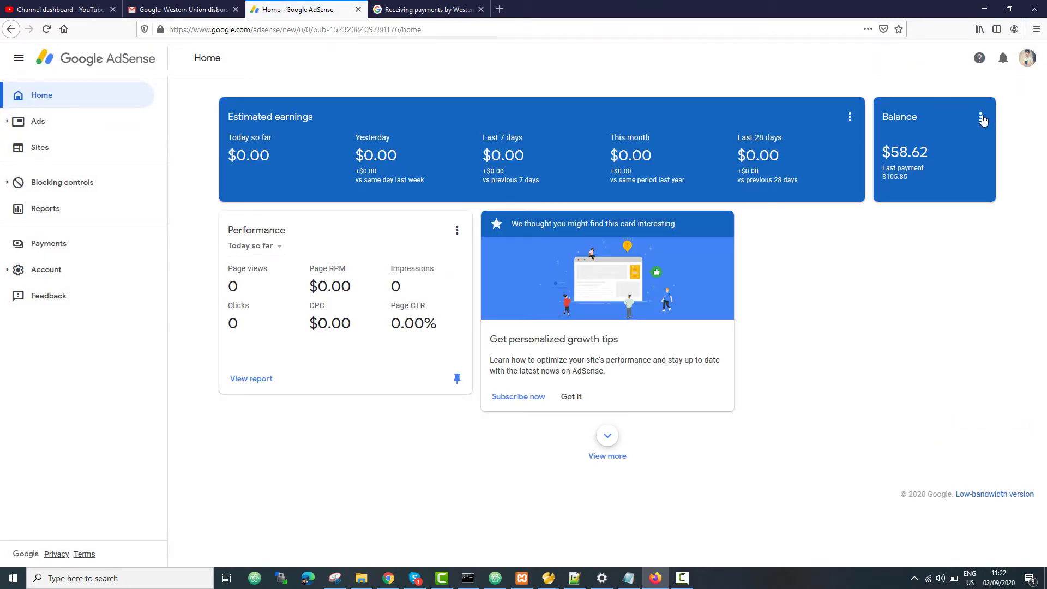
# - View the payments for the AdSense balance and open the management of payment methods
pyautogui.click(981, 118)
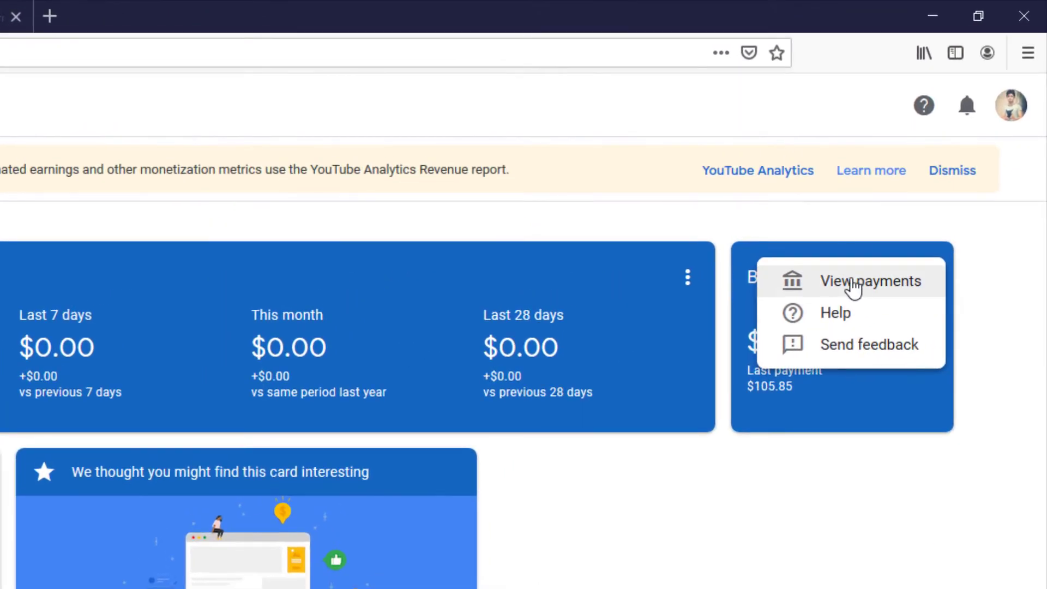
pyautogui.click(854, 285)
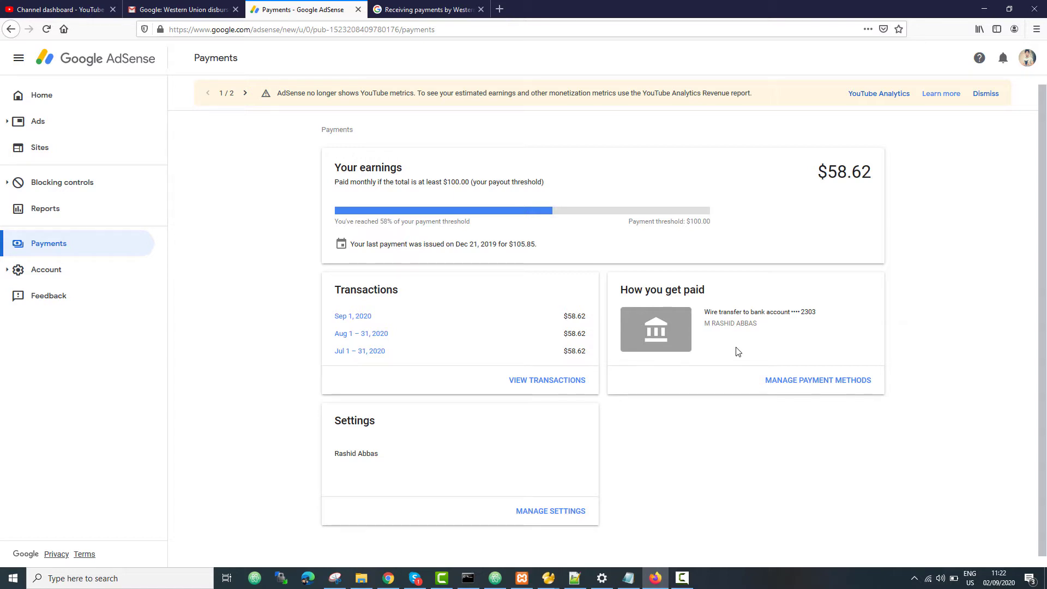
pyautogui.click(777, 380)
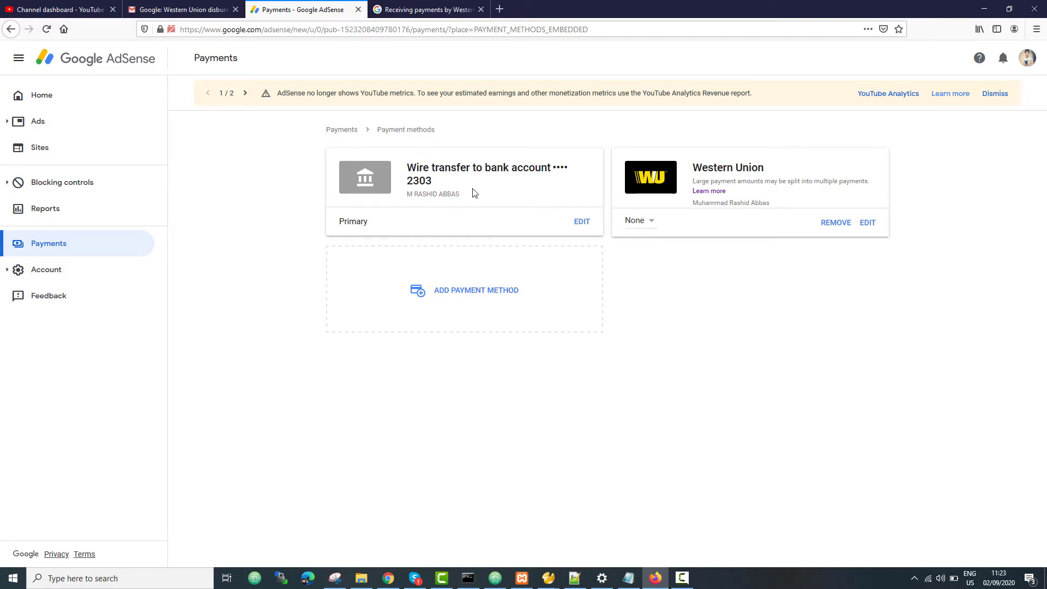
# - Start adding a payment method and choose to add new wire transfer details
pyautogui.click(454, 306)
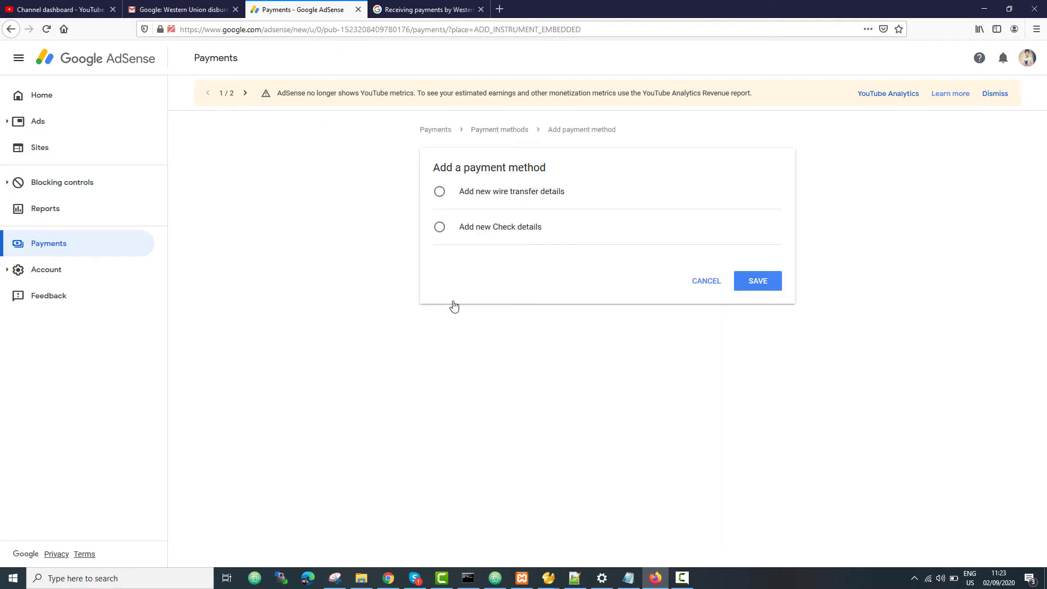
pyautogui.click(502, 205)
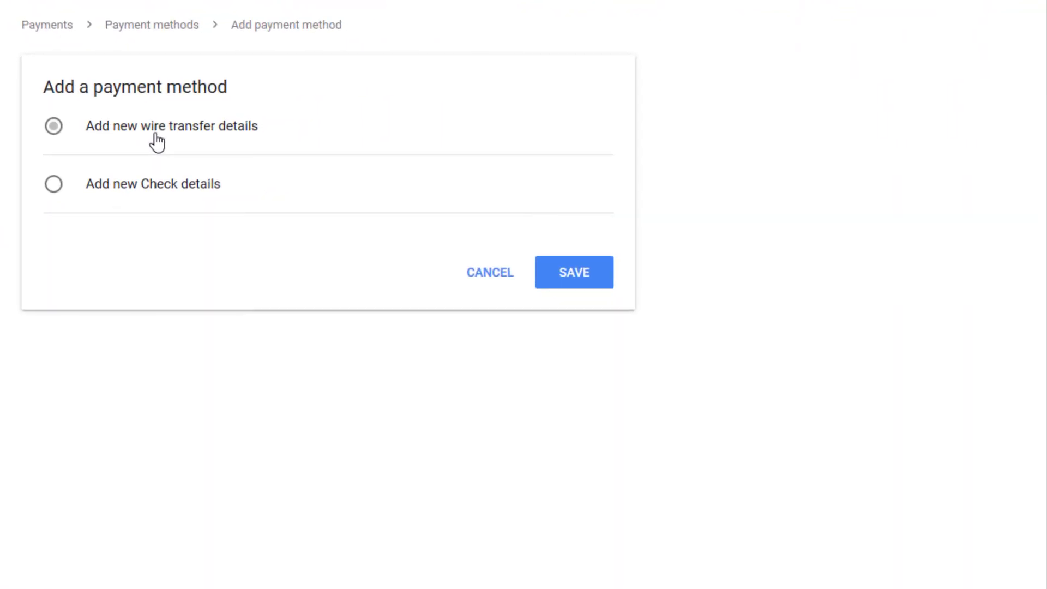
pyautogui.click(157, 143)
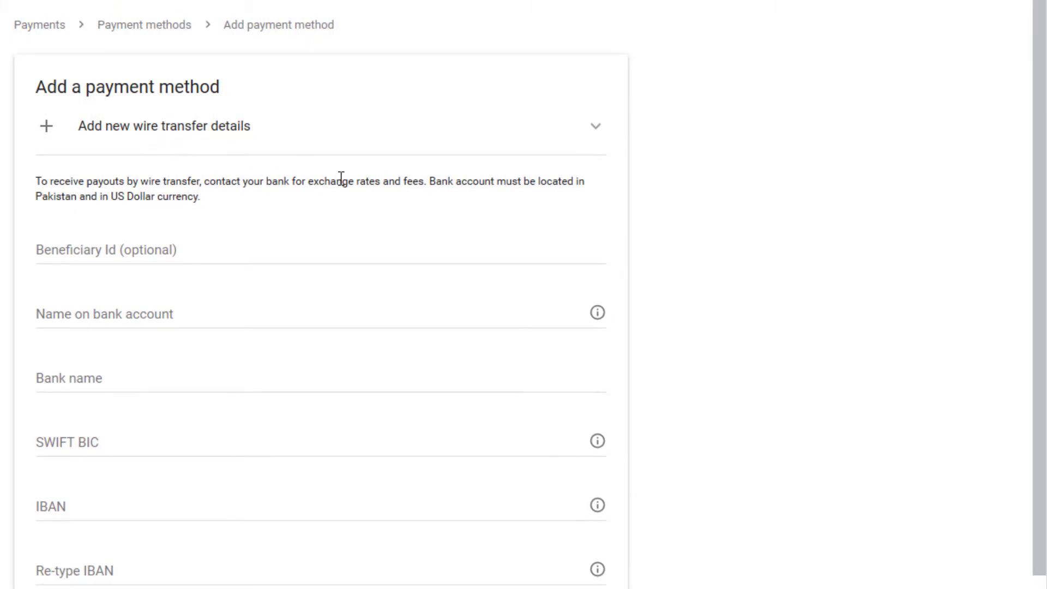
# - Examine the wire transfer form, focusing on the beneficiary ID, name on bank account and bank name fields
pyautogui.scroll(-3, 340, 185)
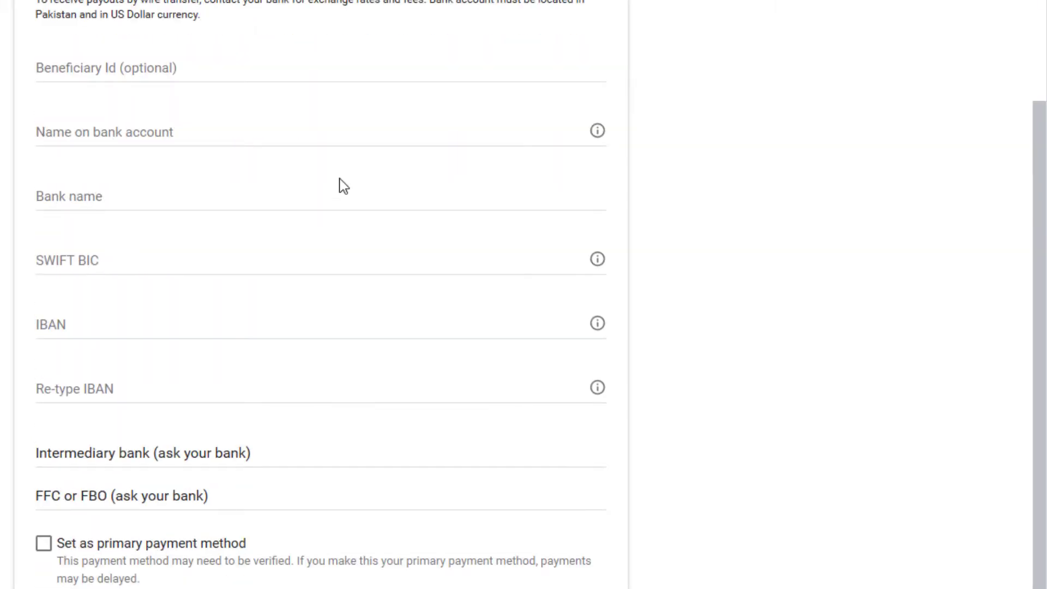
pyautogui.scroll(2, 338, 185)
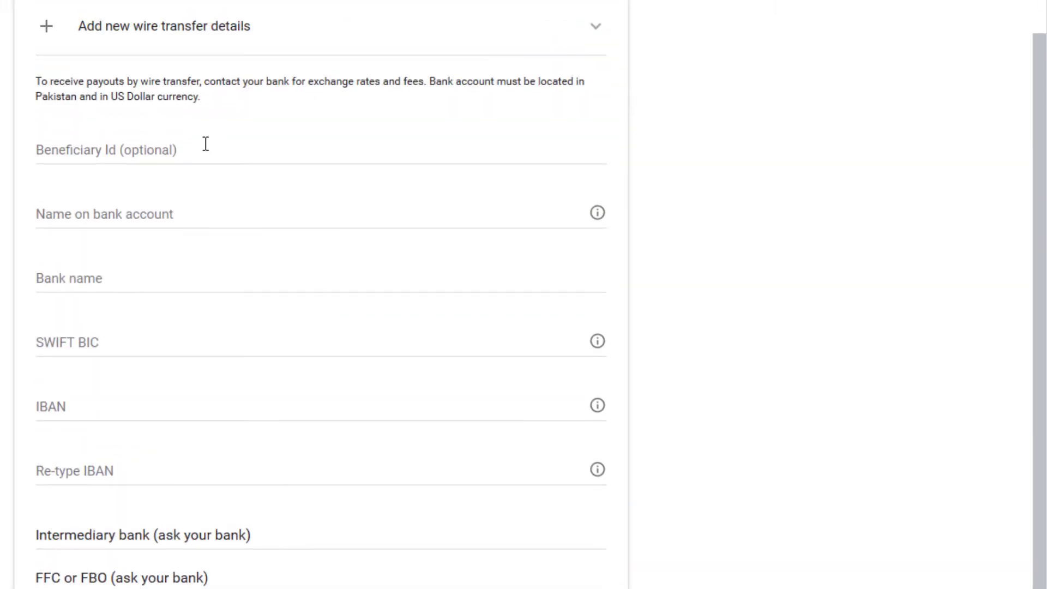
pyautogui.click(149, 214)
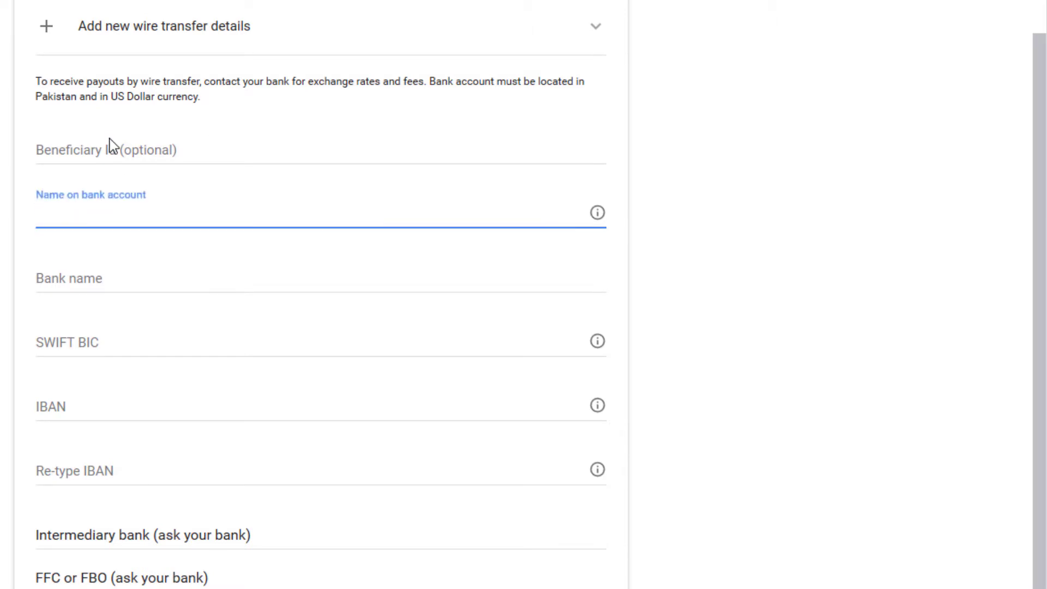
pyautogui.click(111, 143)
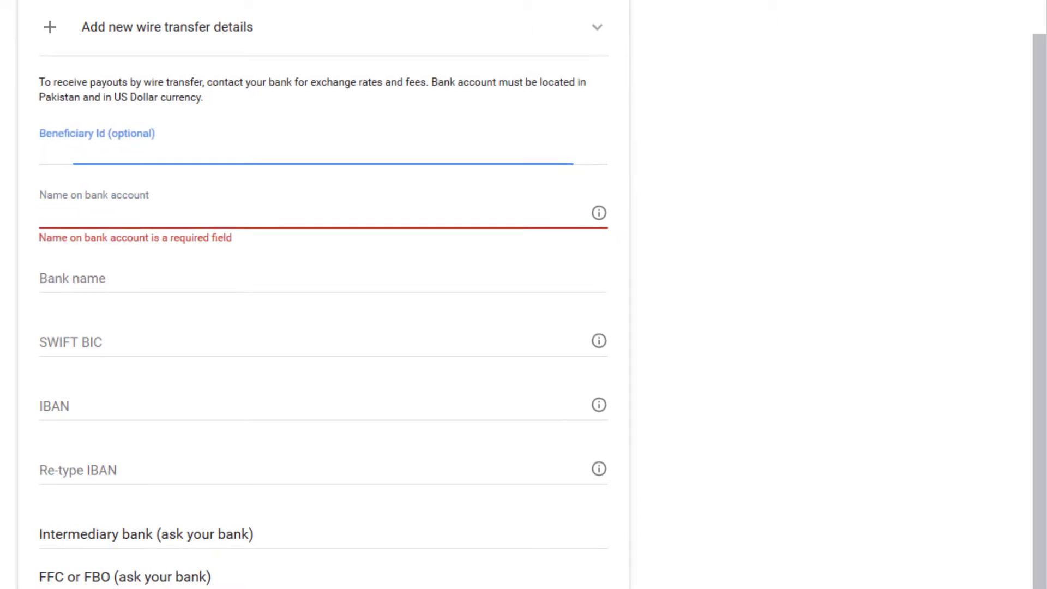
pyautogui.click(87, 221)
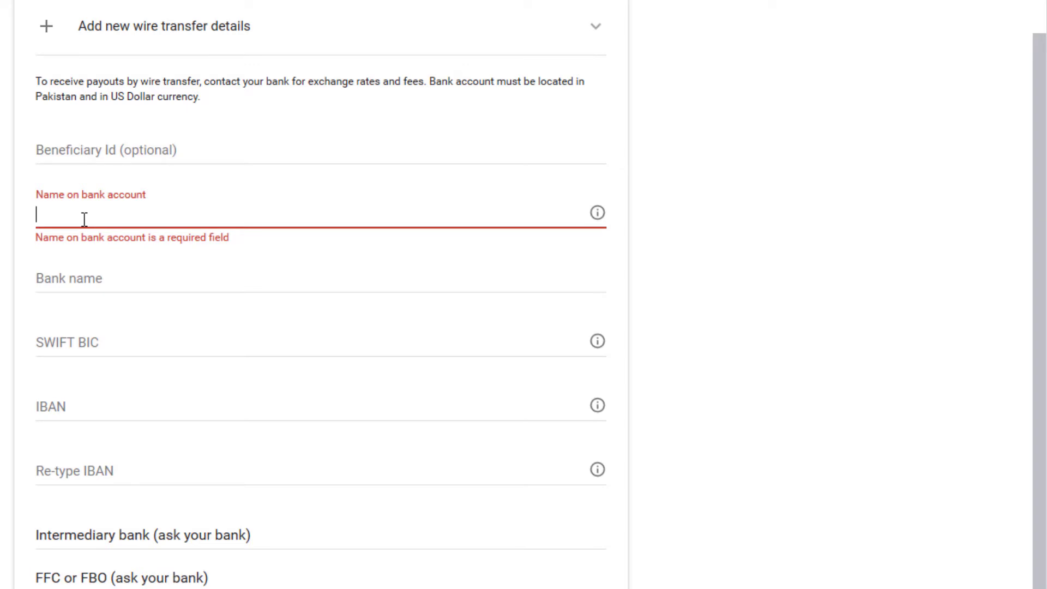
pyautogui.click(66, 278)
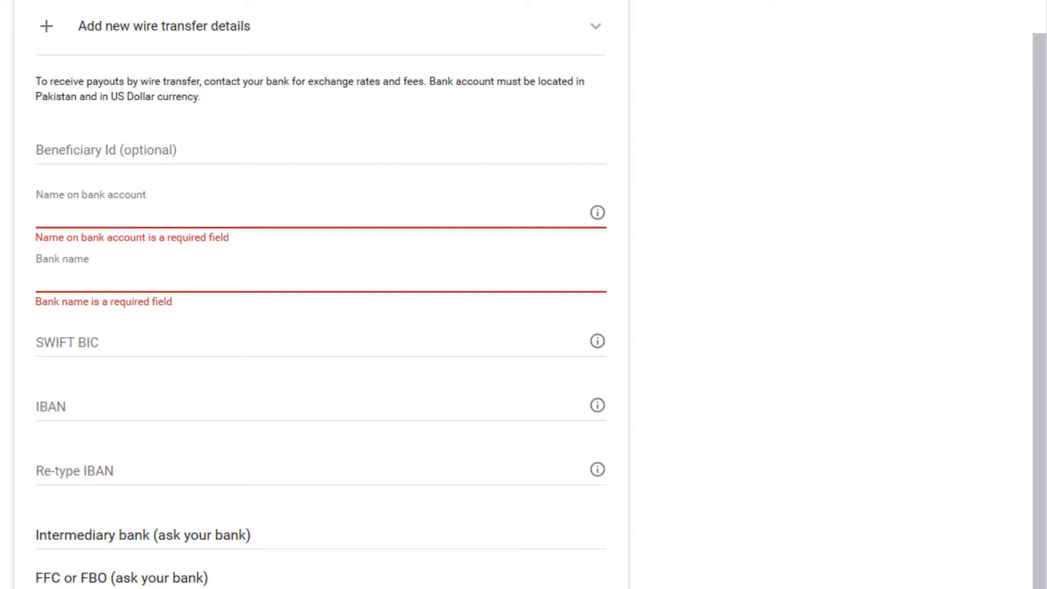
# - Read the help explanation for the SWIFT BIC field in the wire transfer form
pyautogui.click(99, 346)
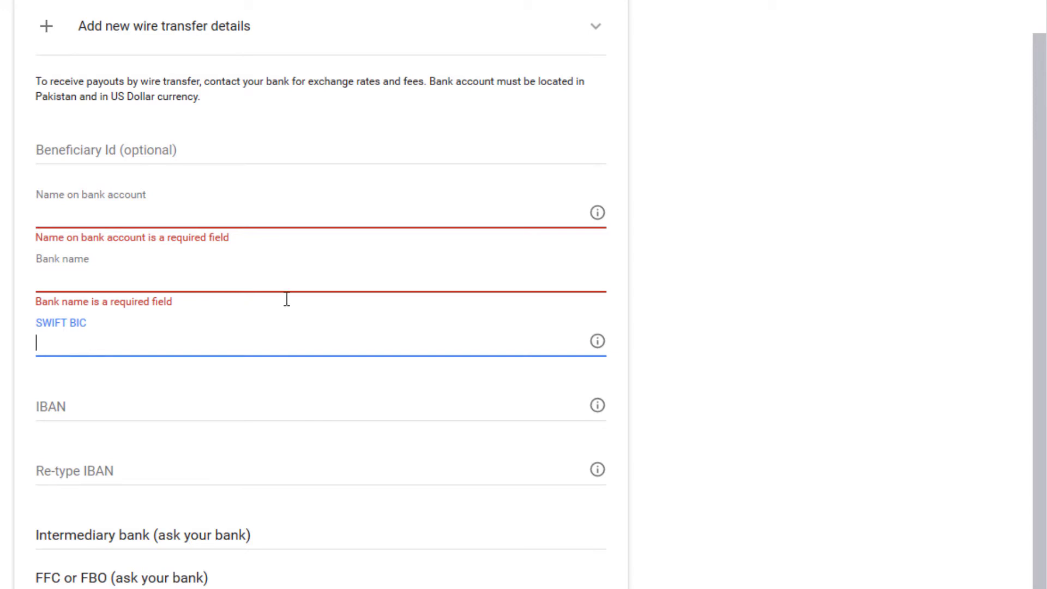
pyautogui.moveTo(601, 348)
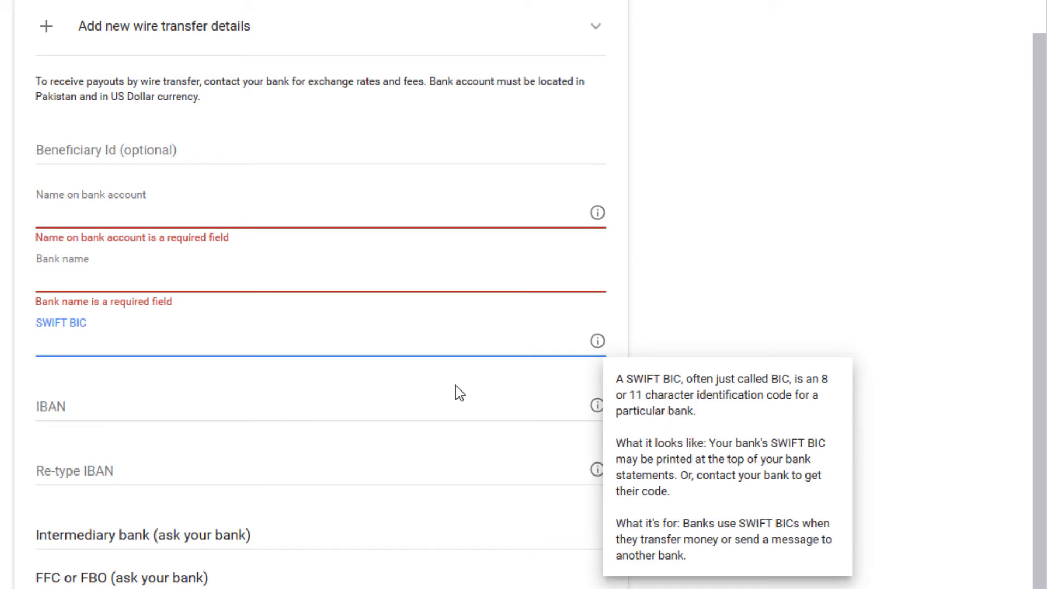
pyautogui.click(329, 344)
pyautogui.moveTo(626, 378); pyautogui.dragTo(691, 383)
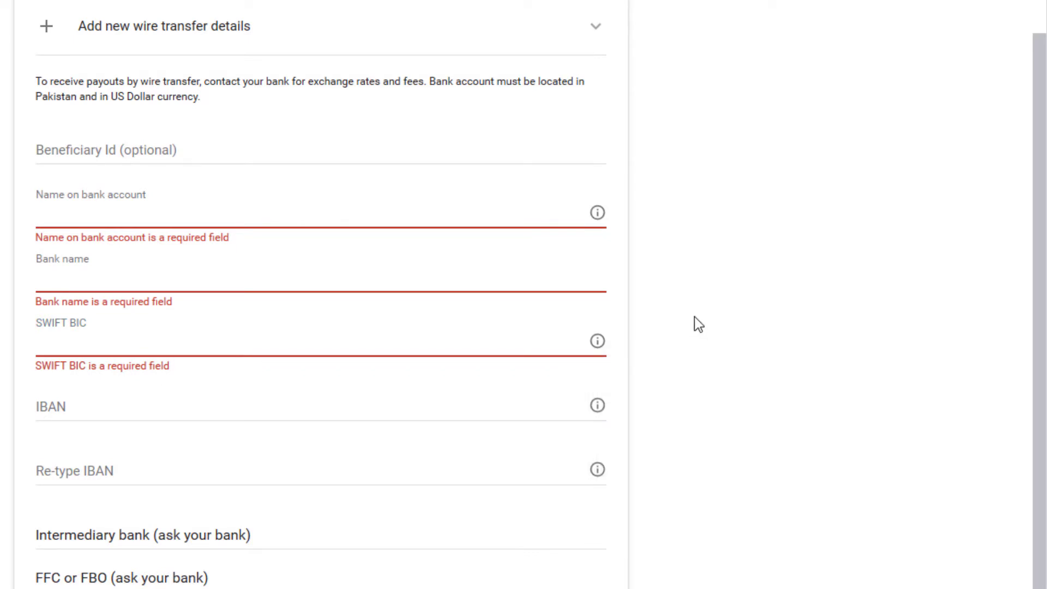
pyautogui.click(449, 336)
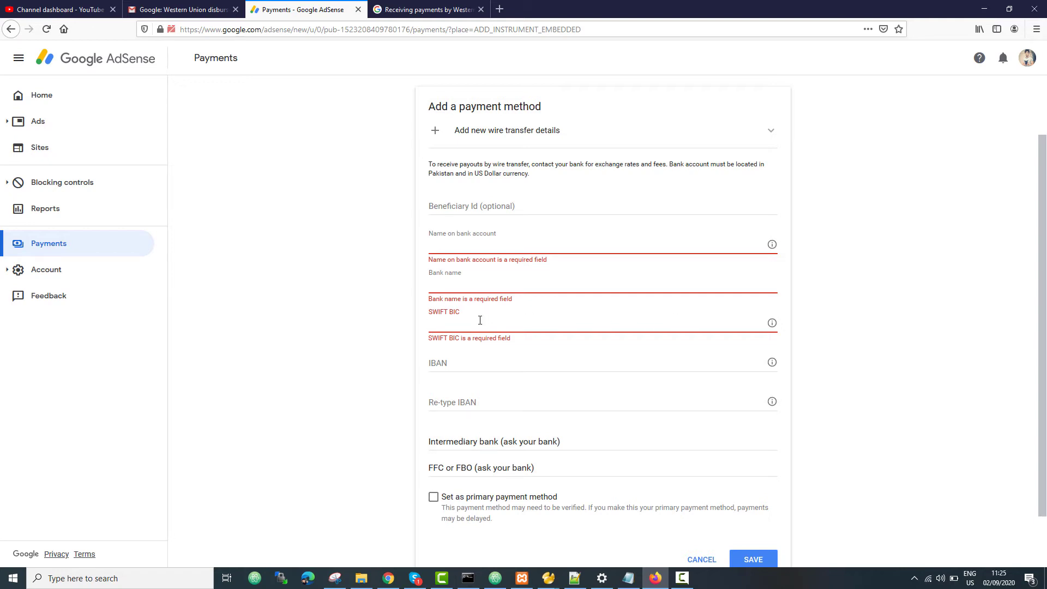
# - Switch to Chrome and open Bank.Codes' SWIFT Code Search & Finder Tools from the "generate swift code" search results in a new tab
pyautogui.click(388, 578)
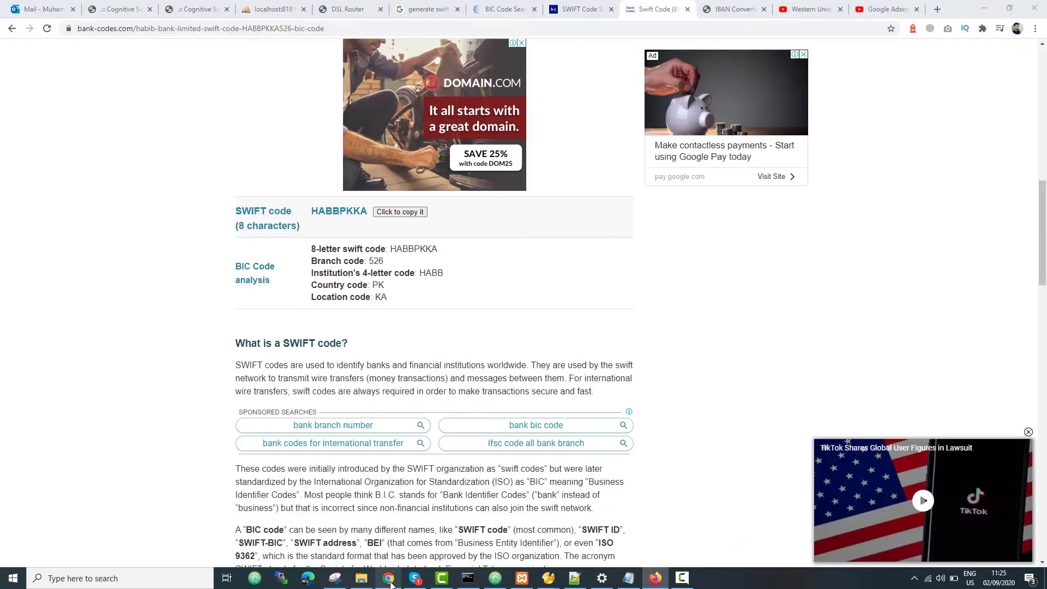
pyautogui.click(447, 15)
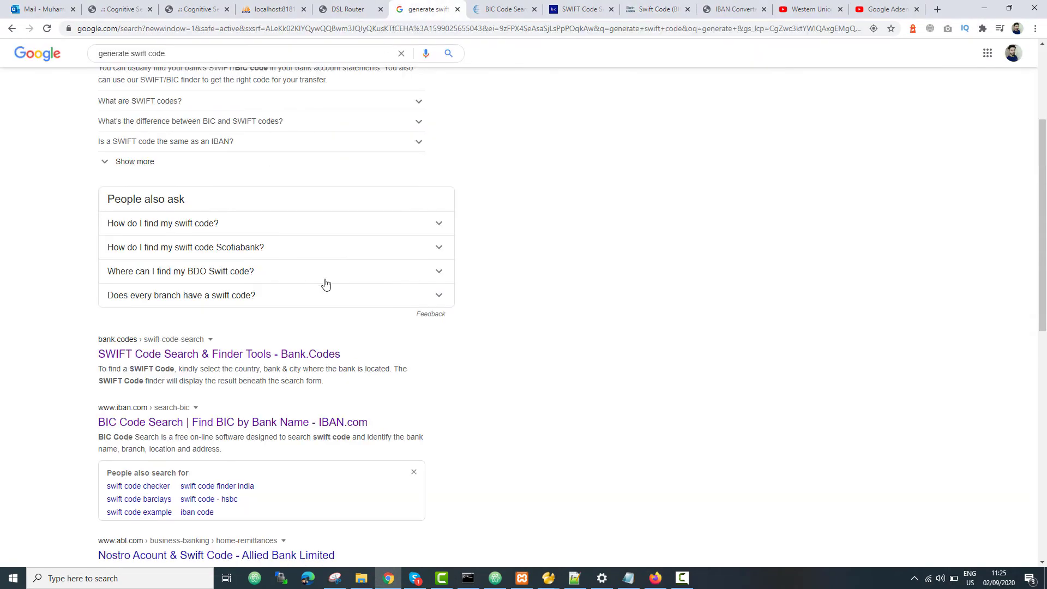
pyautogui.scroll(3, 325, 283)
pyautogui.scroll(-1, 325, 283)
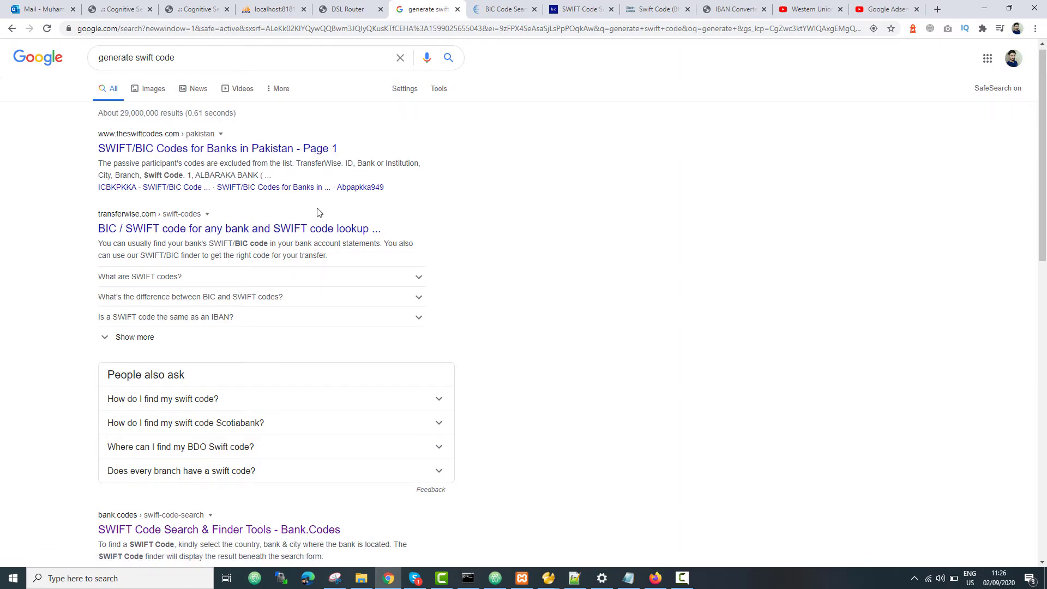
pyautogui.scroll(-2, 245, 379)
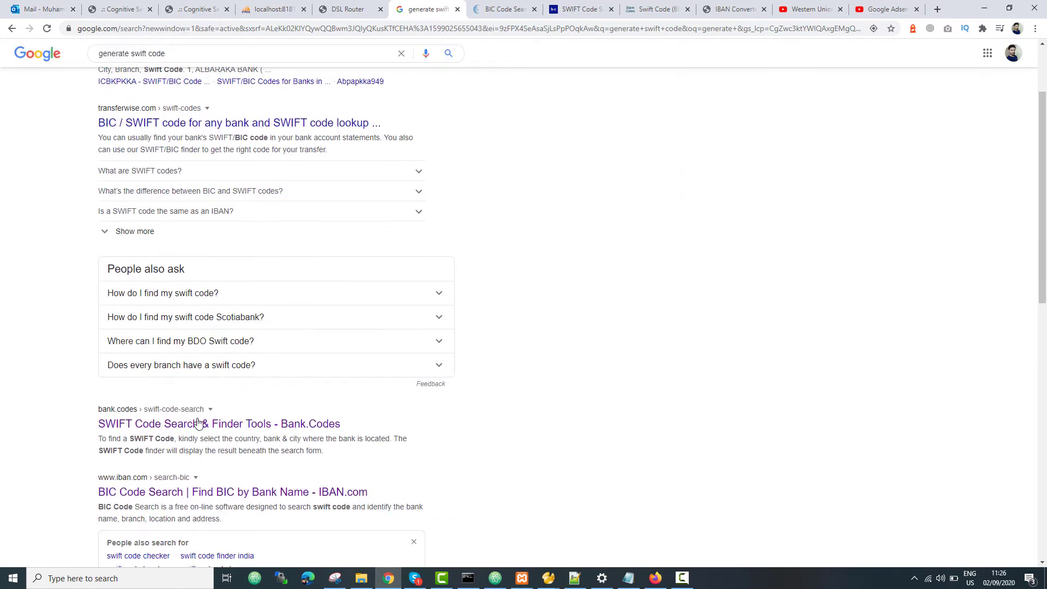
pyautogui.click(186, 431)
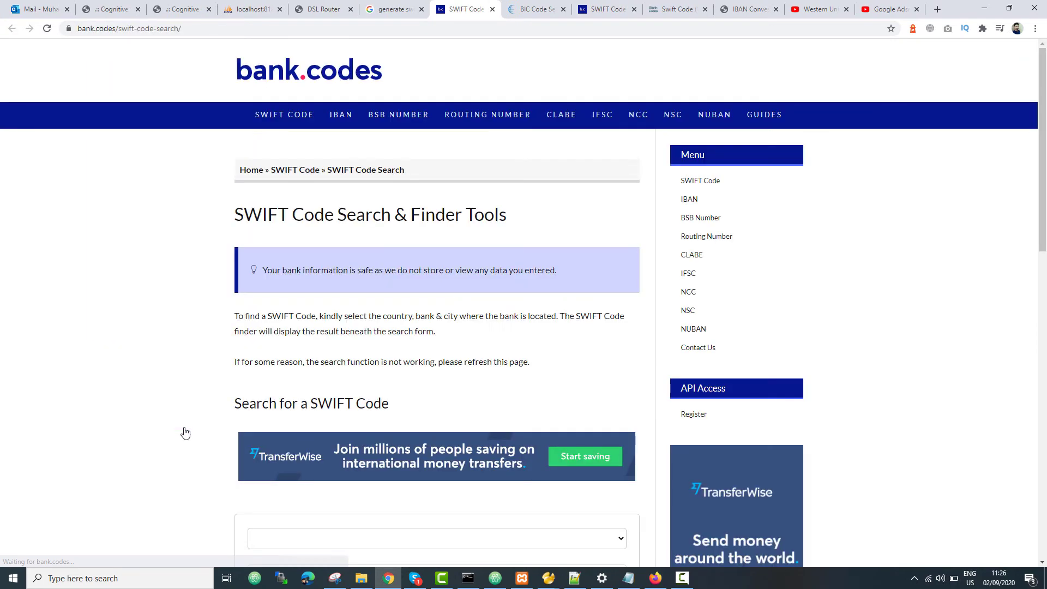
# - Examine the bank.codes SWIFT code search page, including its web address and search form
pyautogui.scroll(-7, 367, 290)
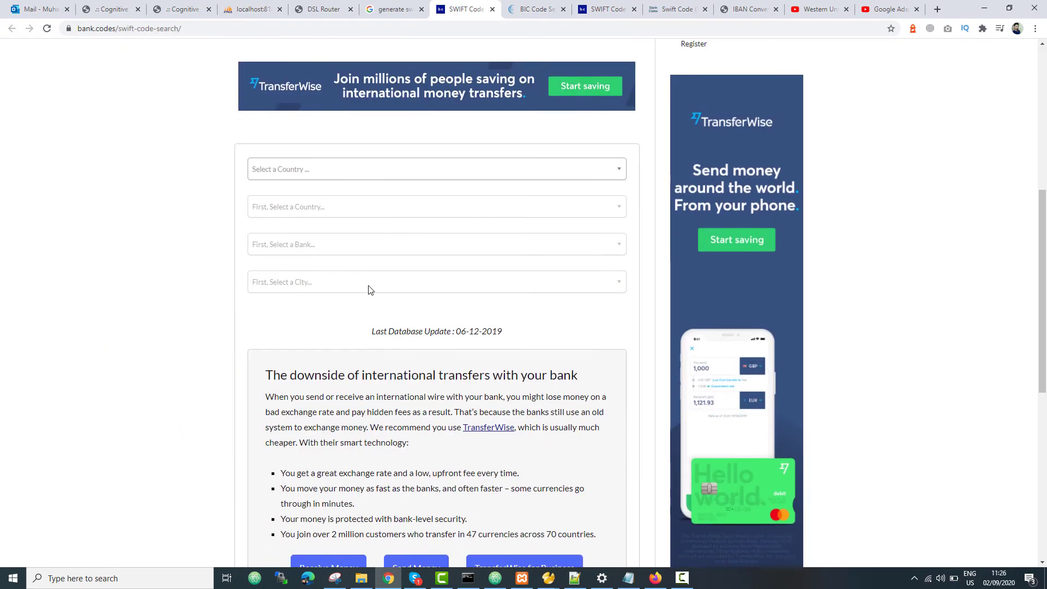
pyautogui.scroll(3, 368, 290)
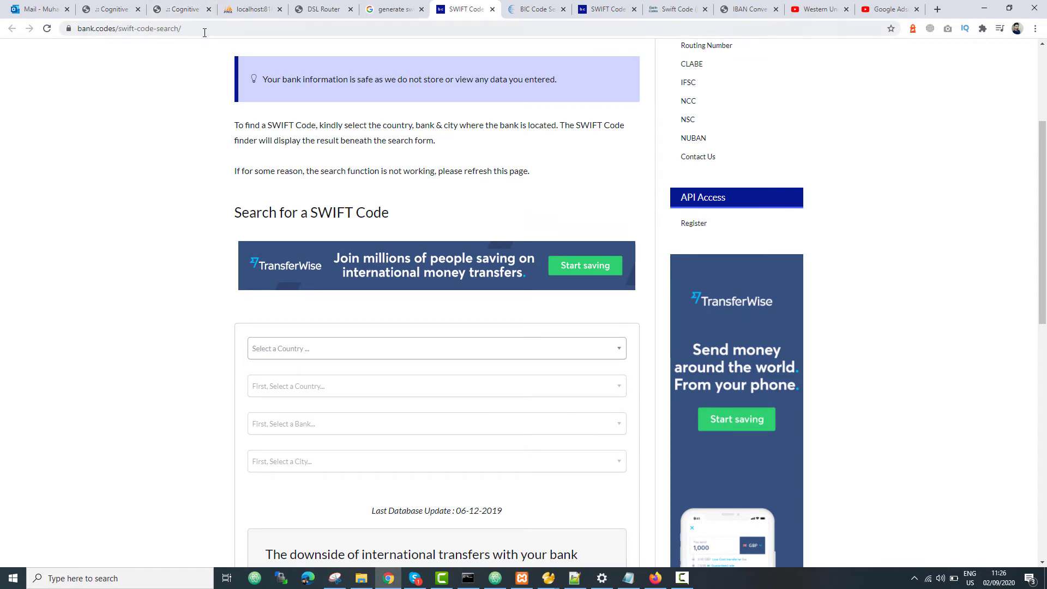
pyautogui.click(158, 34)
pyautogui.hotkey('ctrl', 'a')
pyautogui.click(139, 216)
pyautogui.scroll(-3, 198, 231)
pyautogui.scroll(-2, 198, 231)
pyautogui.scroll(3, 197, 230)
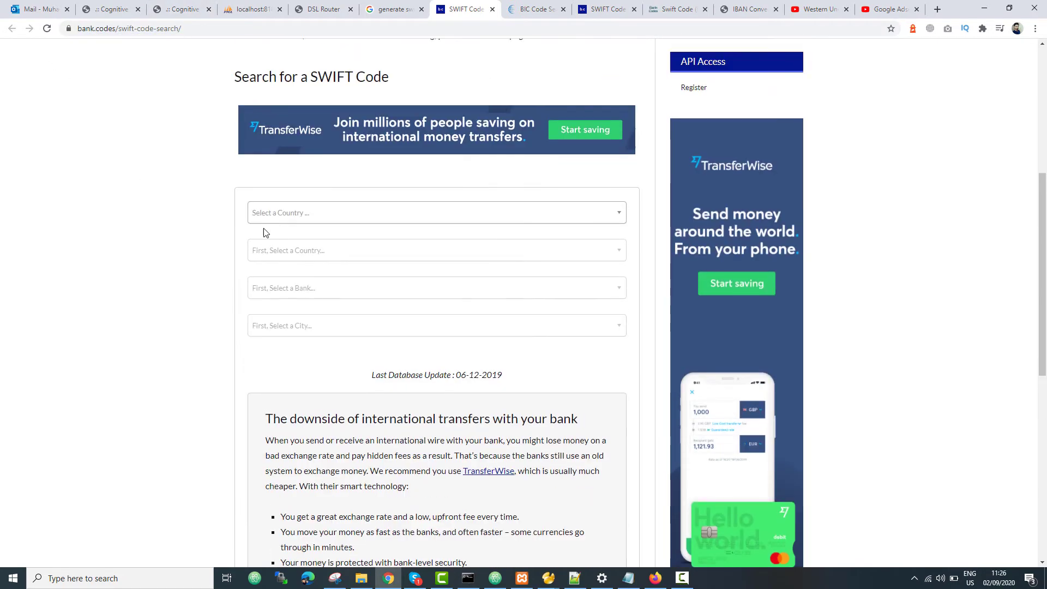
# - Select Pakistan as the country and HABIB BANK LIMITED as the bank in the SWIFT code search form
pyautogui.click(290, 217)
pyautogui.write('pa')
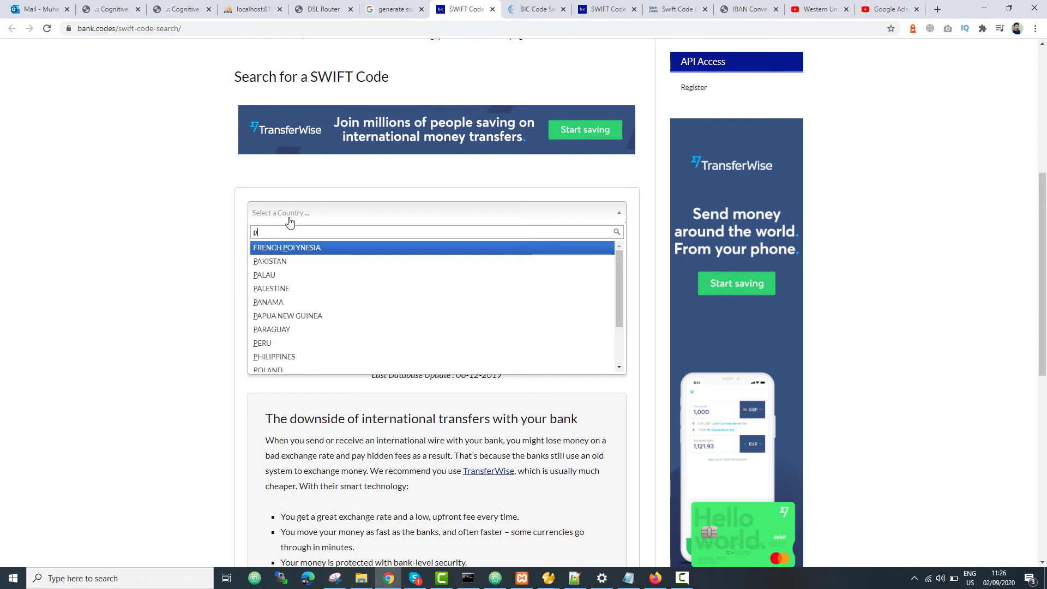
pyautogui.click(293, 249)
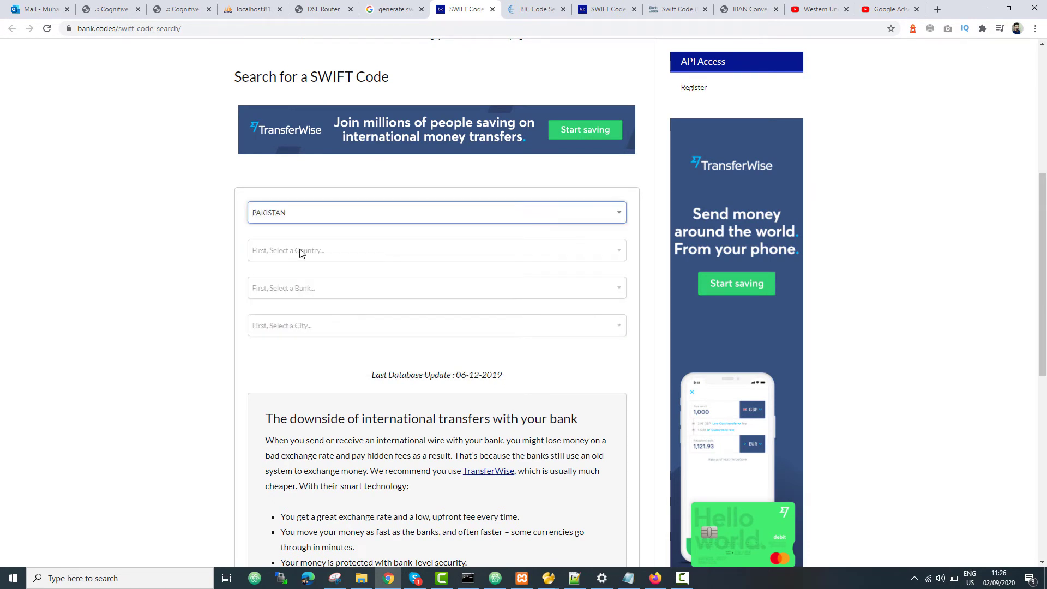
pyautogui.click(299, 252)
pyautogui.write('habi')
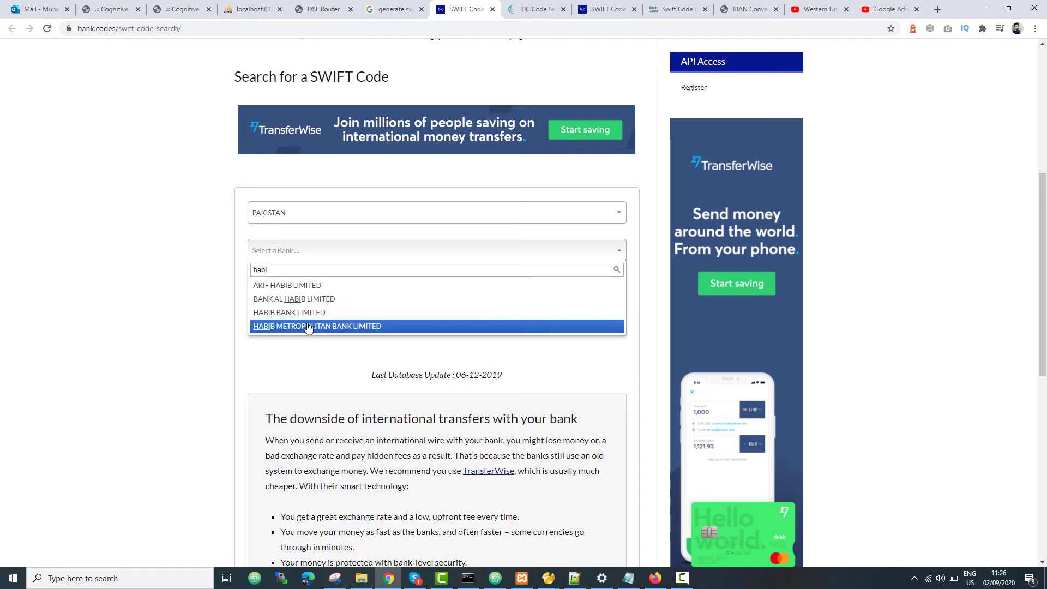
pyautogui.click(299, 313)
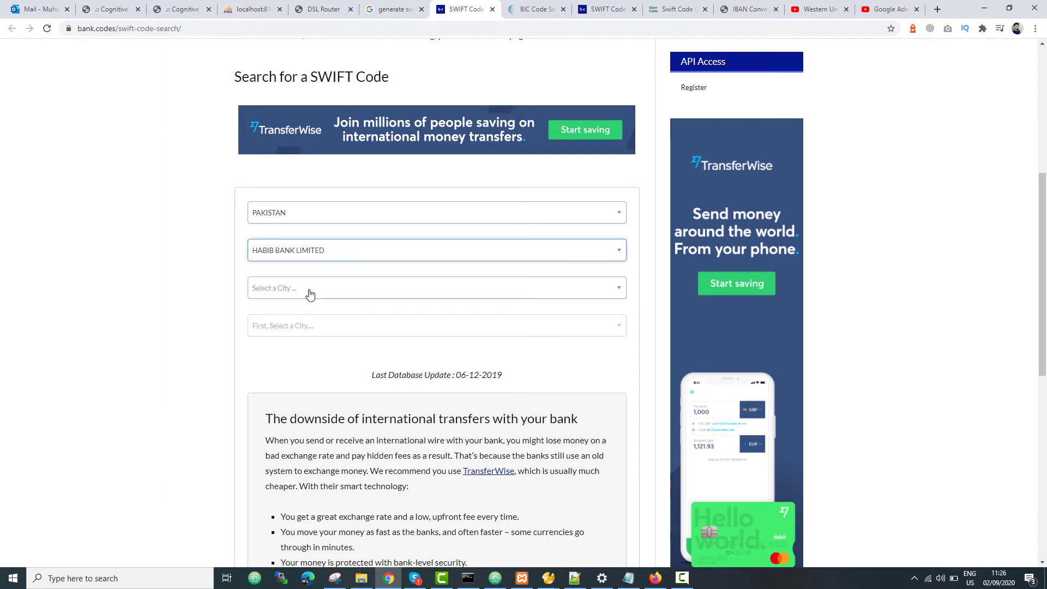
# - Select LAHORE as the city and HABBPKKA172 as the SWIFT code, and highlight the code in the details table
pyautogui.click(310, 294)
pyautogui.write('la')
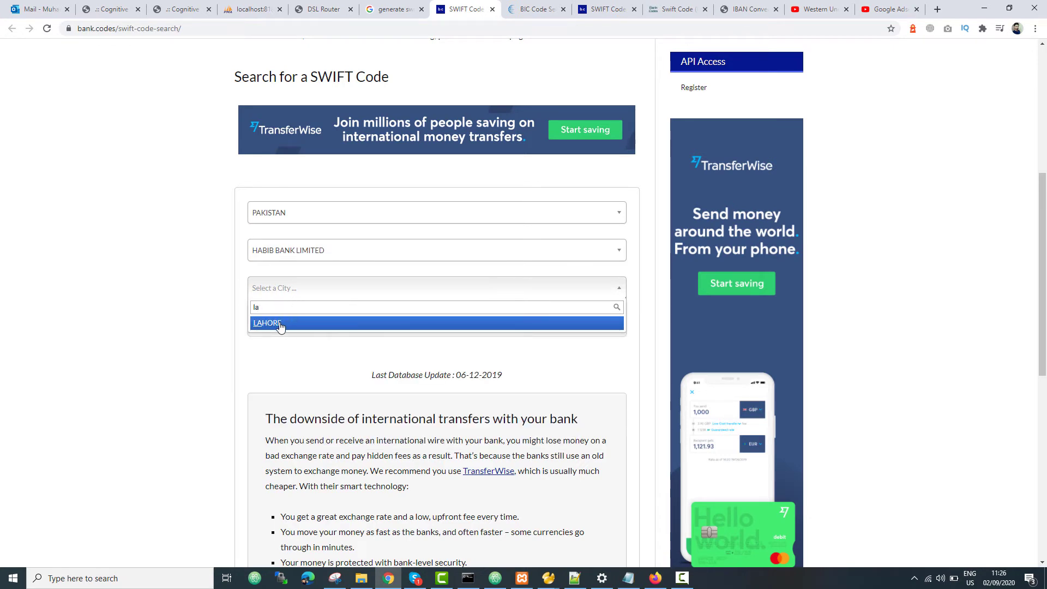
pyautogui.click(280, 324)
pyautogui.click(327, 326)
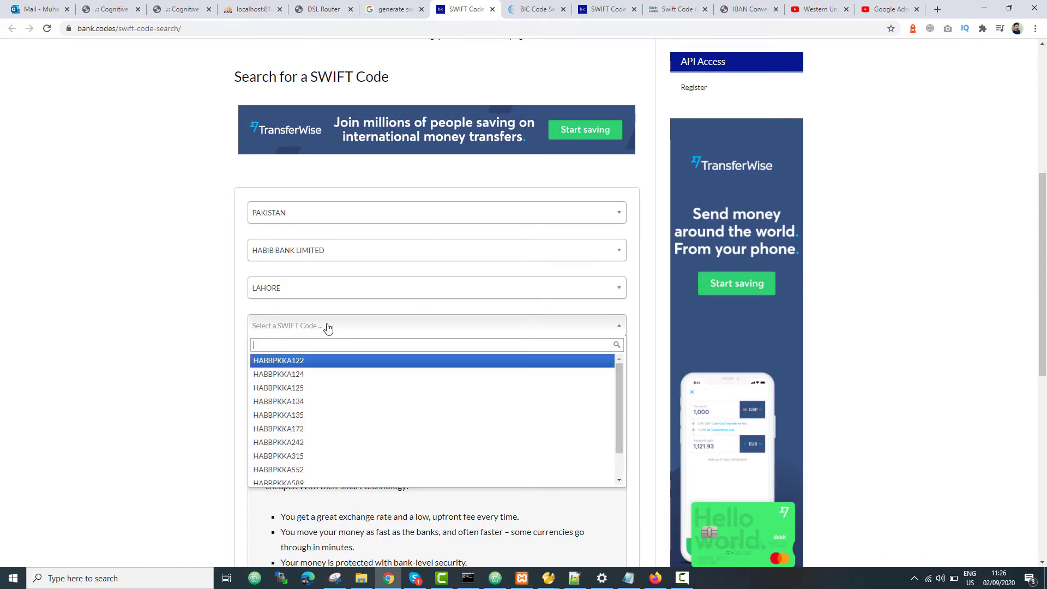
pyautogui.click(297, 431)
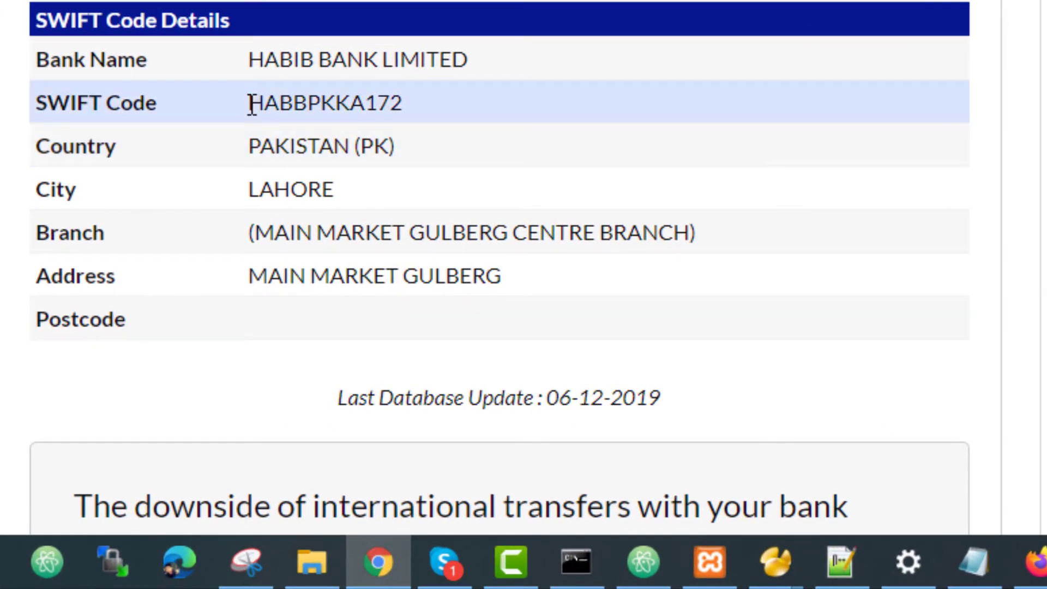
pyautogui.moveTo(250, 103); pyautogui.dragTo(373, 112)
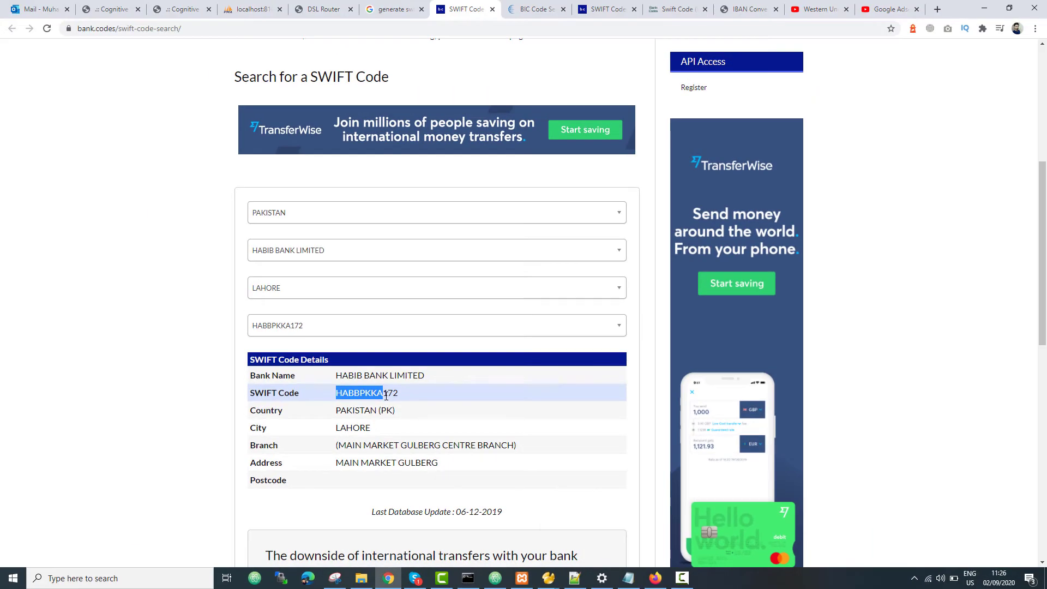
# - Review the Habib Bank BIC lookup on iban.com and return to the other open bank.codes lookup
pyautogui.click(527, 9)
pyautogui.scroll(-4, 377, 294)
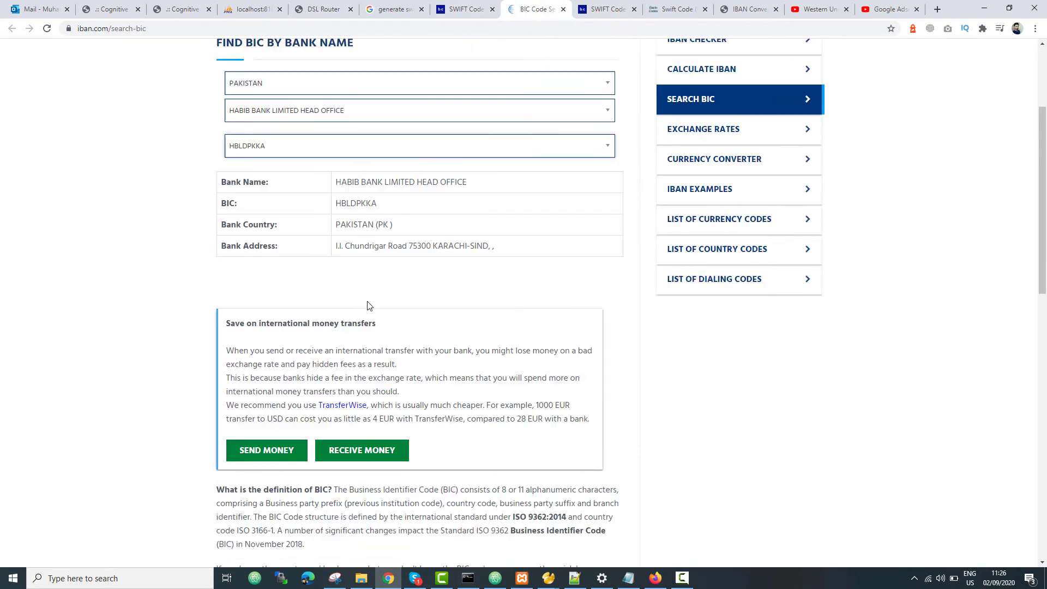
pyautogui.scroll(4, 382, 300)
pyautogui.click(576, 5)
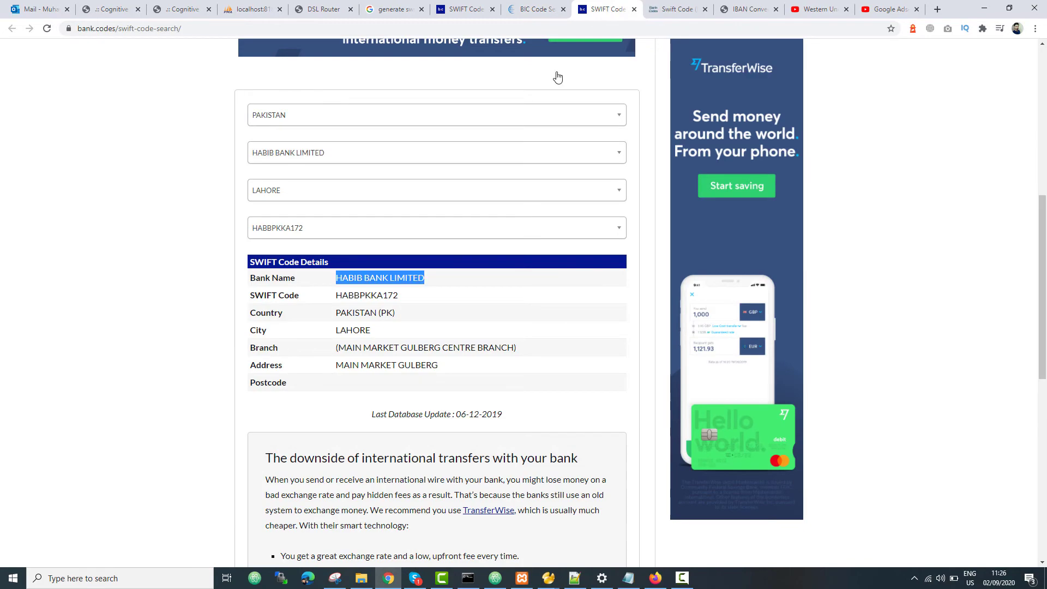
# - Examine the BIC code analysis on the open Swift Code page, highlighting the 8-letter, institution, country and location codes
pyautogui.click(686, 3)
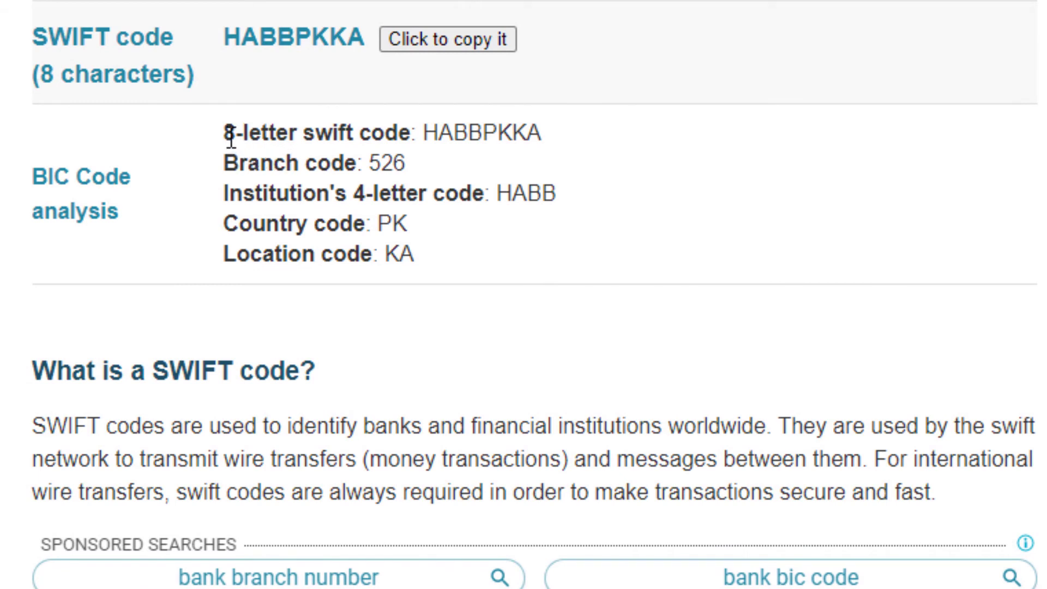
pyautogui.moveTo(228, 136); pyautogui.dragTo(415, 145)
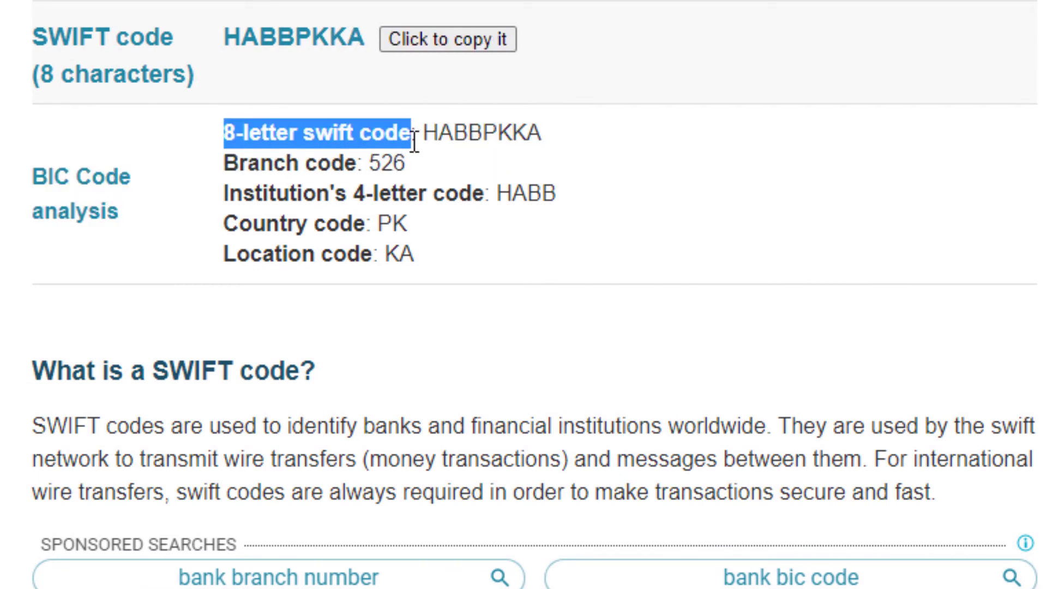
pyautogui.doubleClick(486, 140)
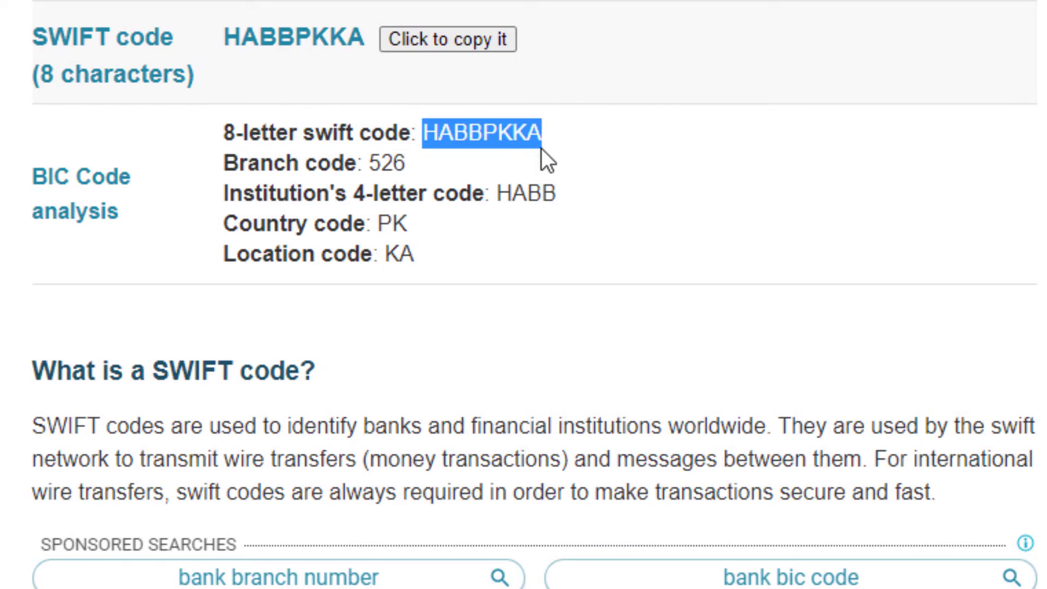
pyautogui.moveTo(497, 192); pyautogui.dragTo(556, 192)
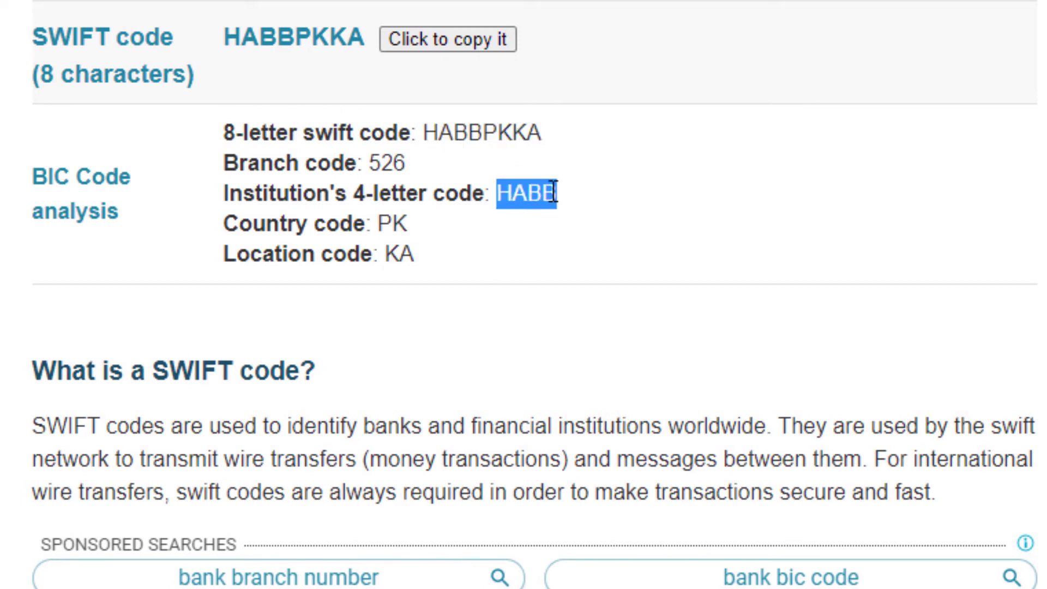
pyautogui.click(321, 197)
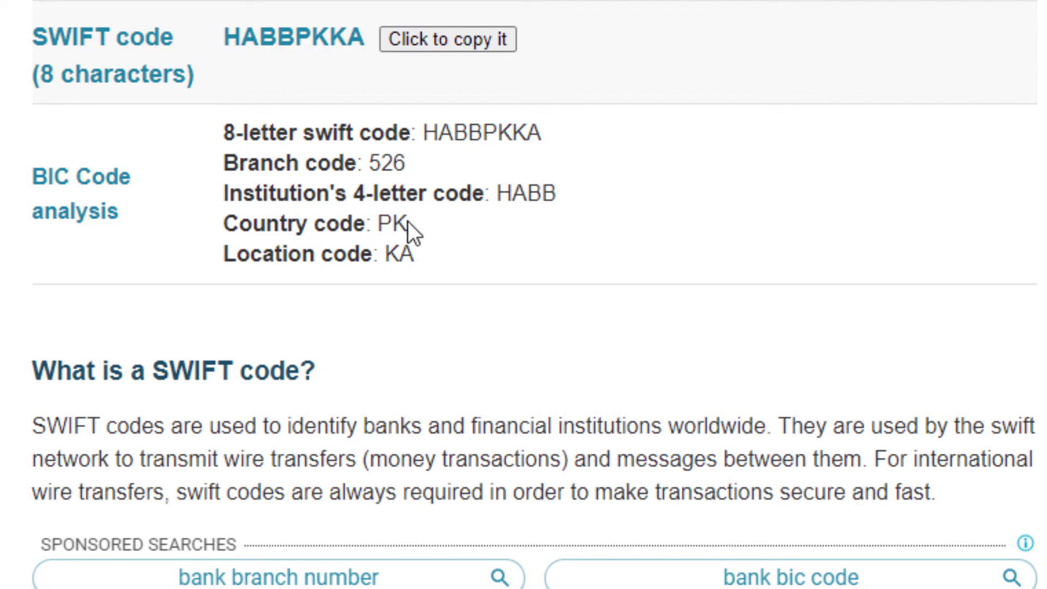
pyautogui.moveTo(408, 224); pyautogui.dragTo(385, 223)
pyautogui.moveTo(405, 252); pyautogui.dragTo(384, 259)
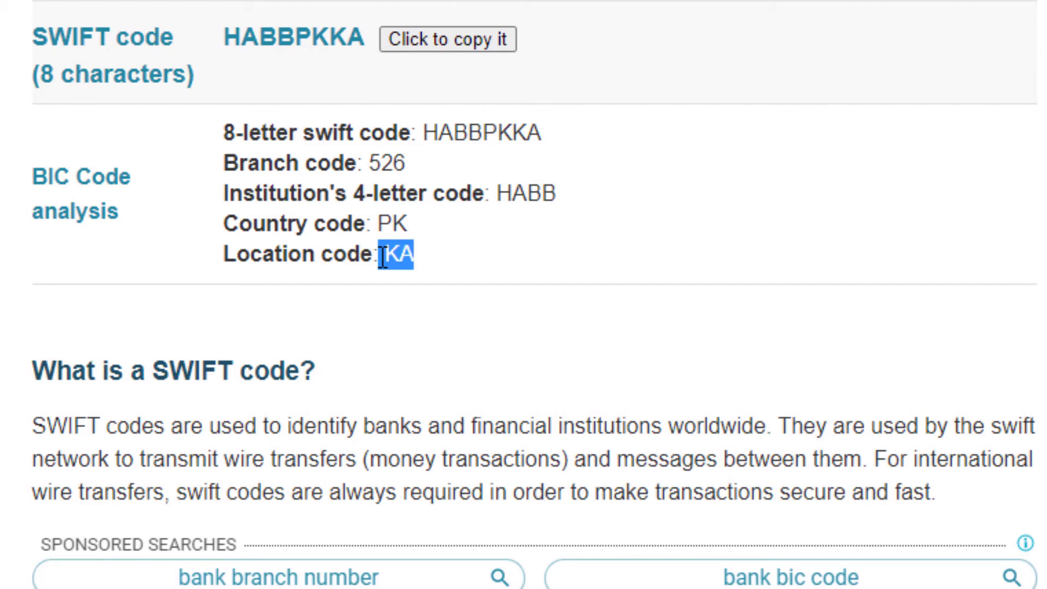
# - Review the Habib Bank institution, branch, city and country details on the Swift Code page
pyautogui.scroll(10, 544, 195)
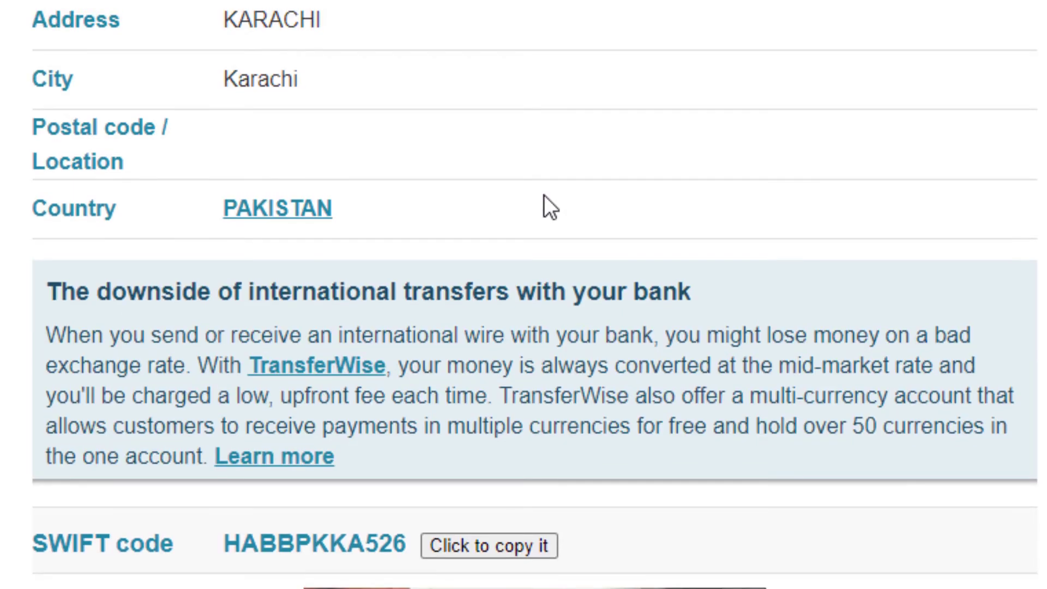
pyautogui.scroll(5, 544, 196)
pyautogui.scroll(-10, 544, 194)
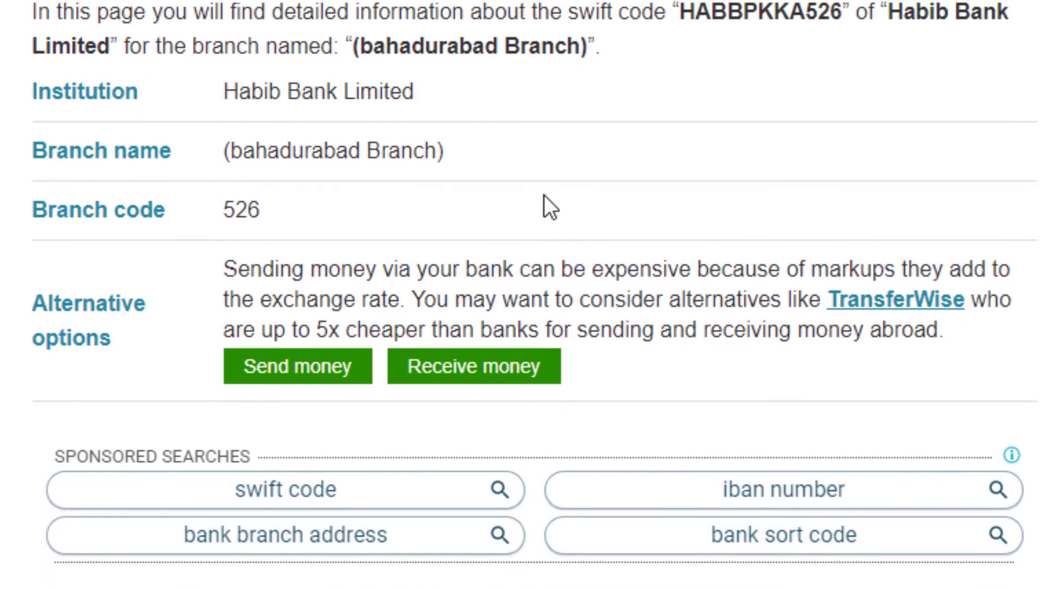
pyautogui.scroll(4, 544, 195)
pyautogui.scroll(2, 547, 195)
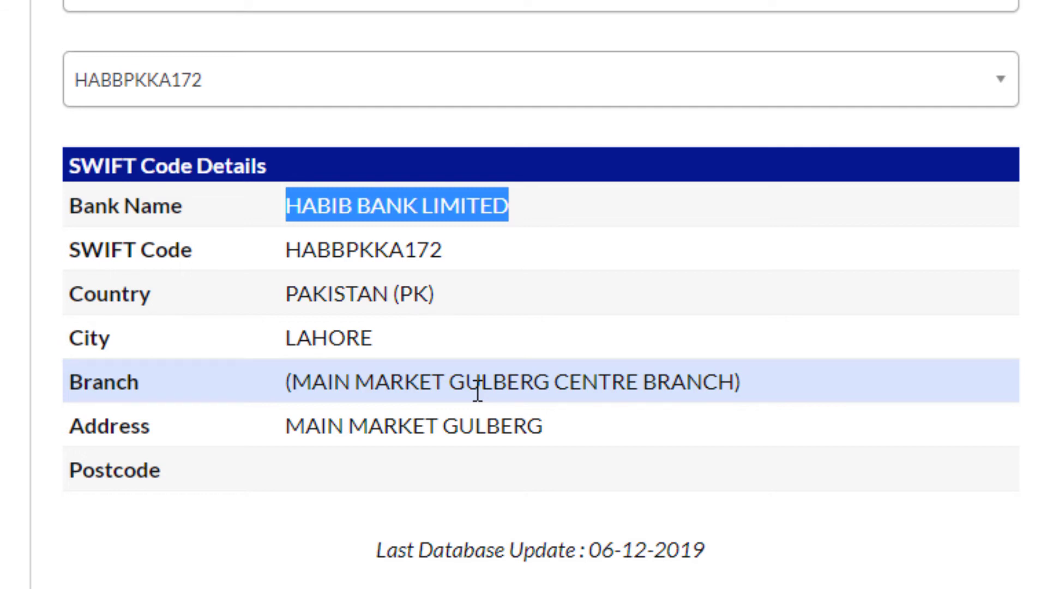
# - Highlight the SWIFT code on the bank.codes page and switch to Firefox to the IBAN field of the wire transfer form
pyautogui.doubleClick(408, 251)
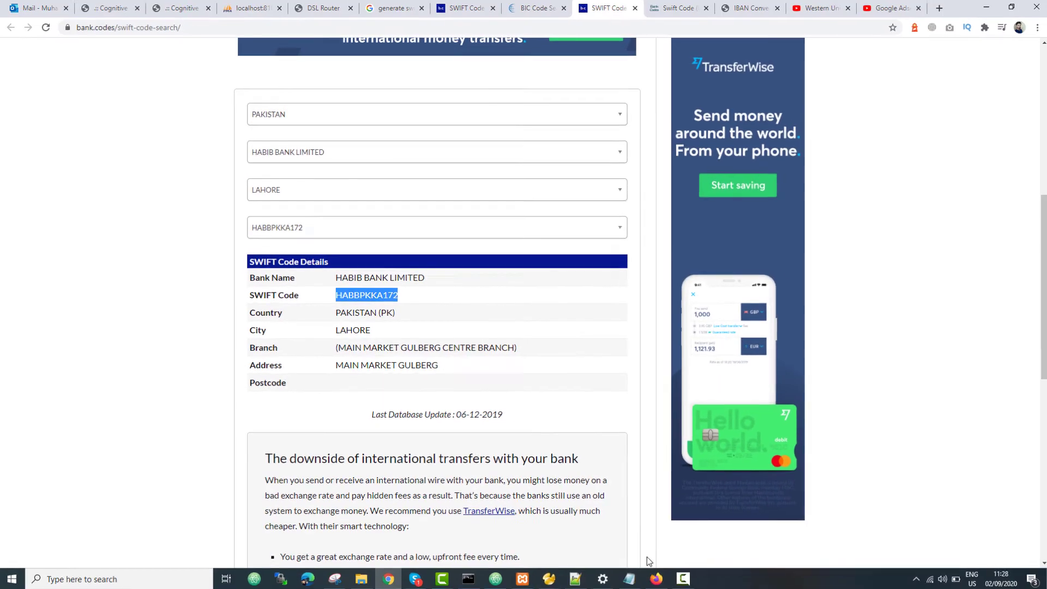
pyautogui.click(654, 580)
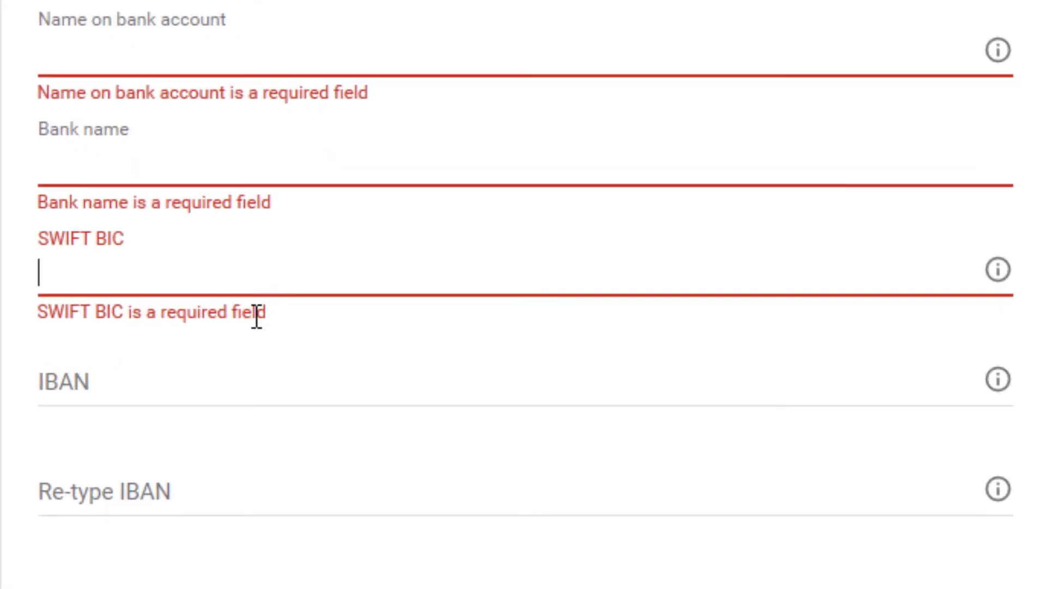
pyautogui.click(468, 368)
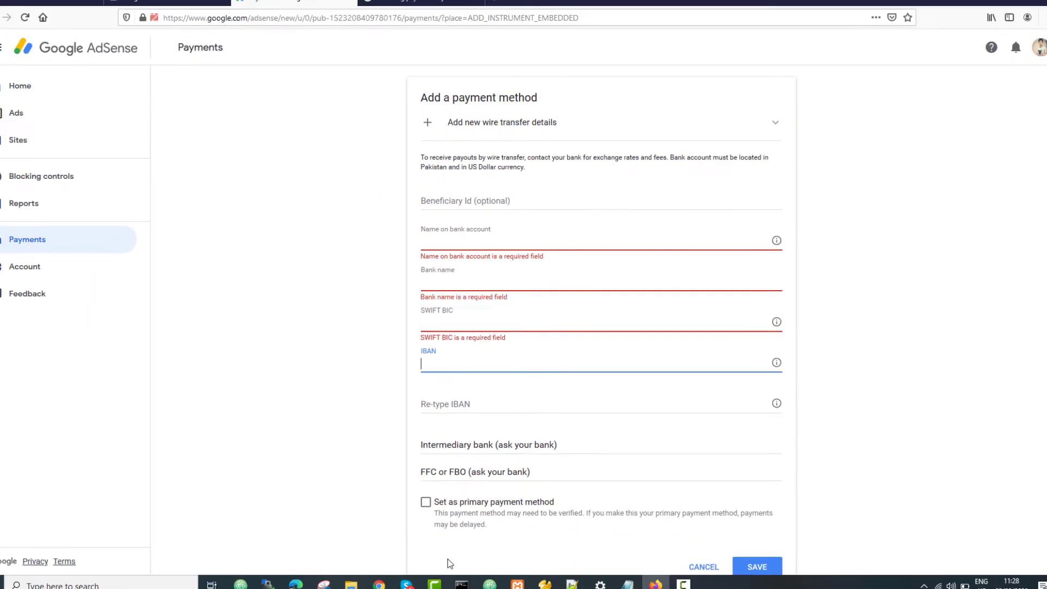
# - Switch to Chrome and search Google for "iban code of hbl"
pyautogui.click(379, 585)
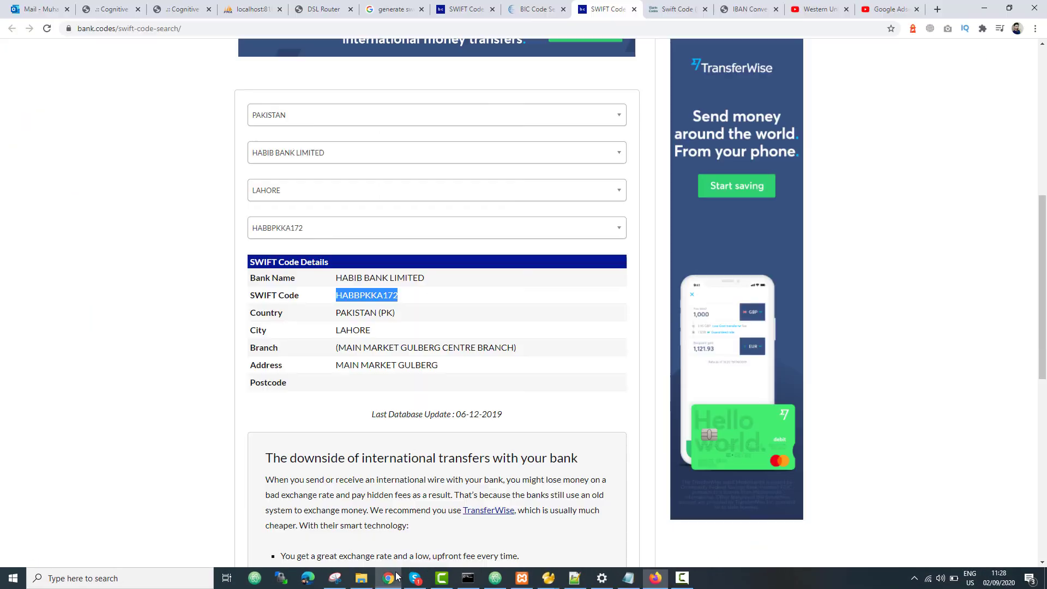
pyautogui.click(404, 7)
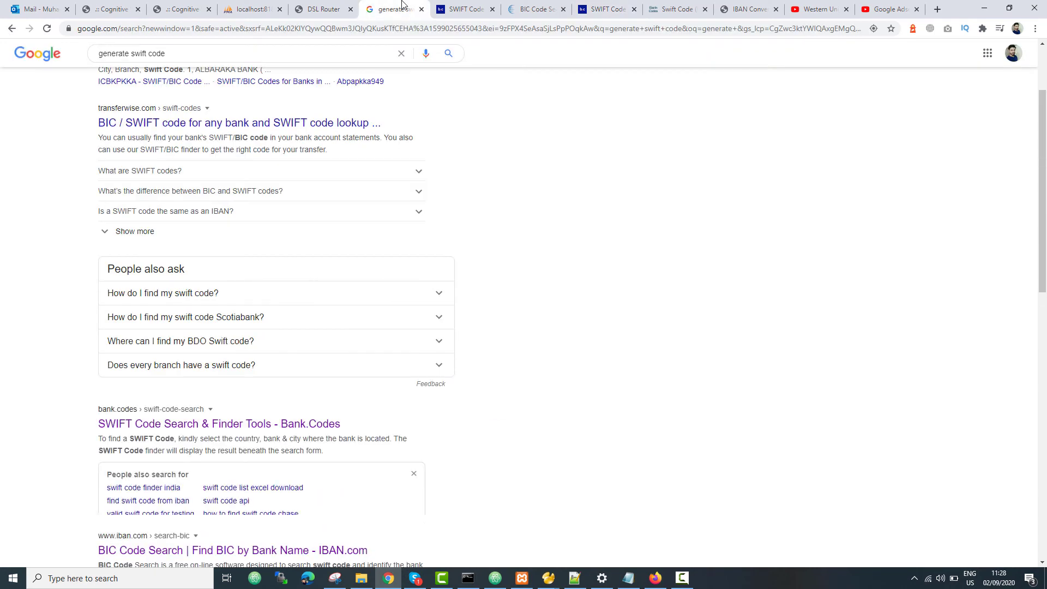
pyautogui.click(329, 59)
pyautogui.hotkey('ctrl', 'a')
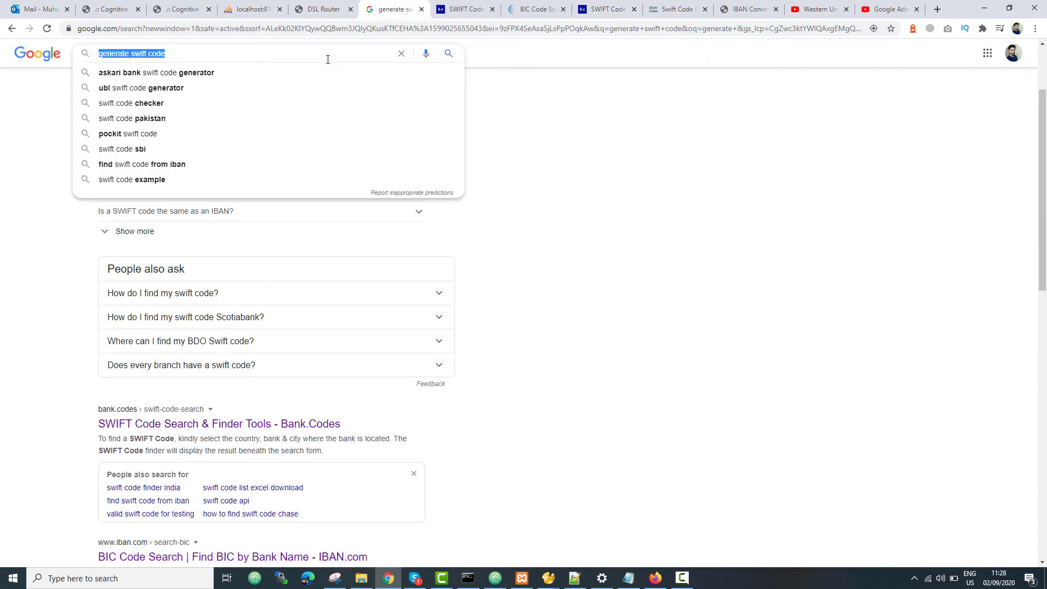
pyautogui.write('iban')
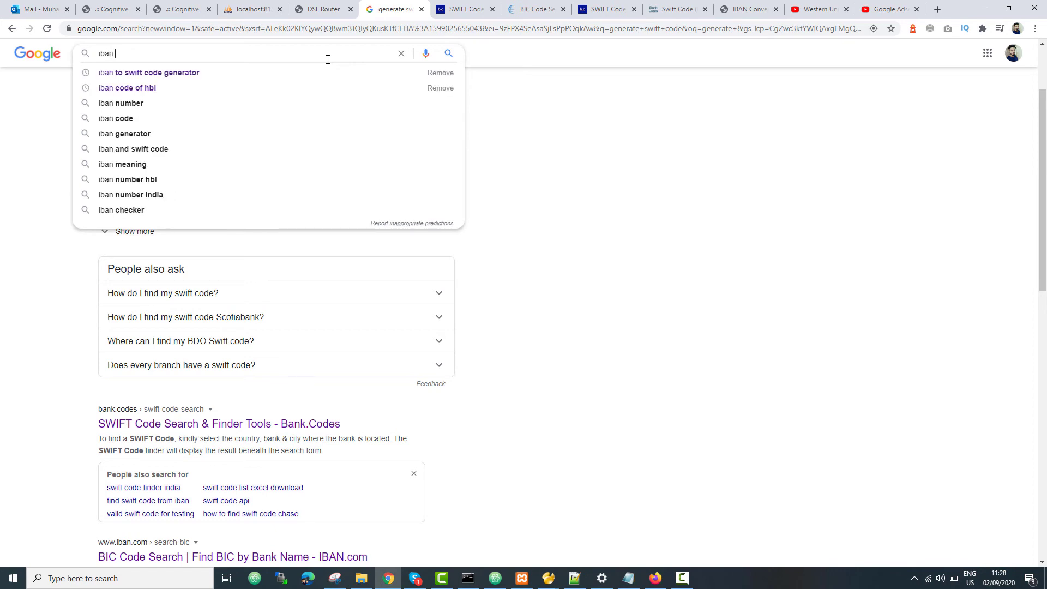
pyautogui.press('Down')
pyautogui.press('Down')
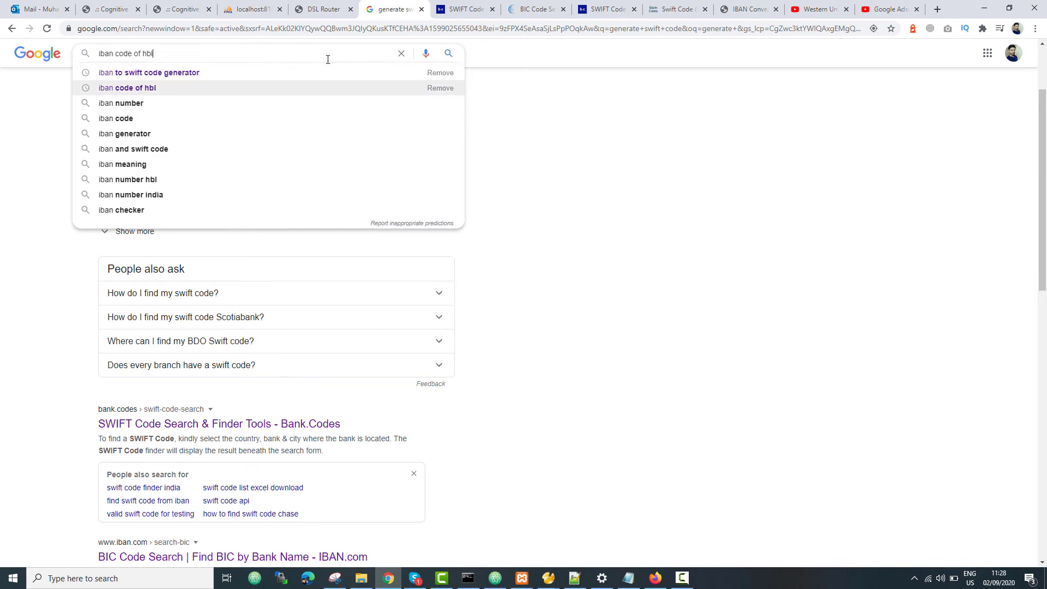
pyautogui.press('Return')
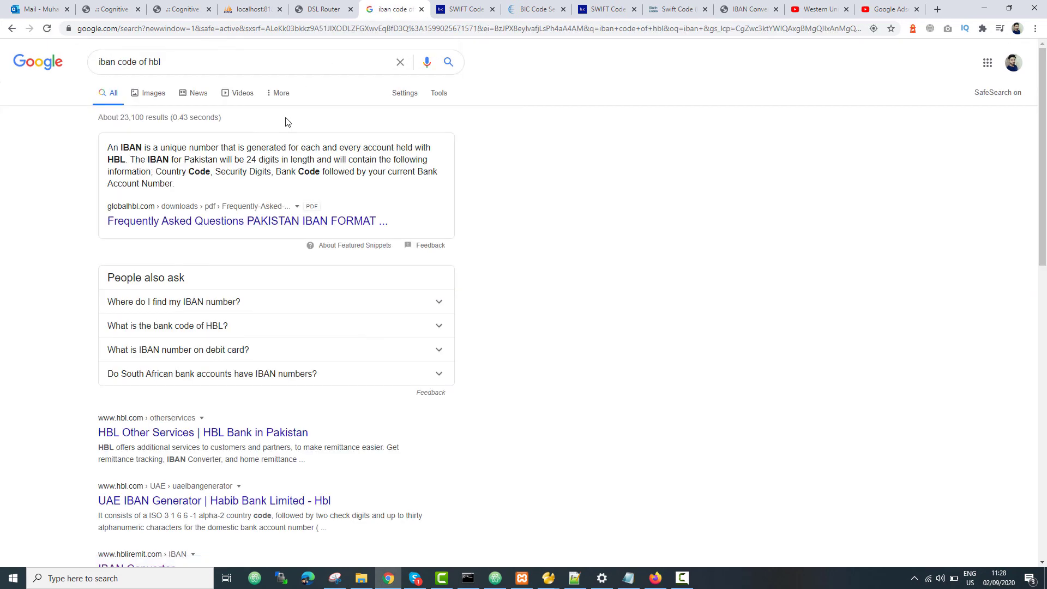
# - Open the hbliremit.com IBAN Converter search result and examine its IBAN creation and validation sections
pyautogui.scroll(-2, 315, 414)
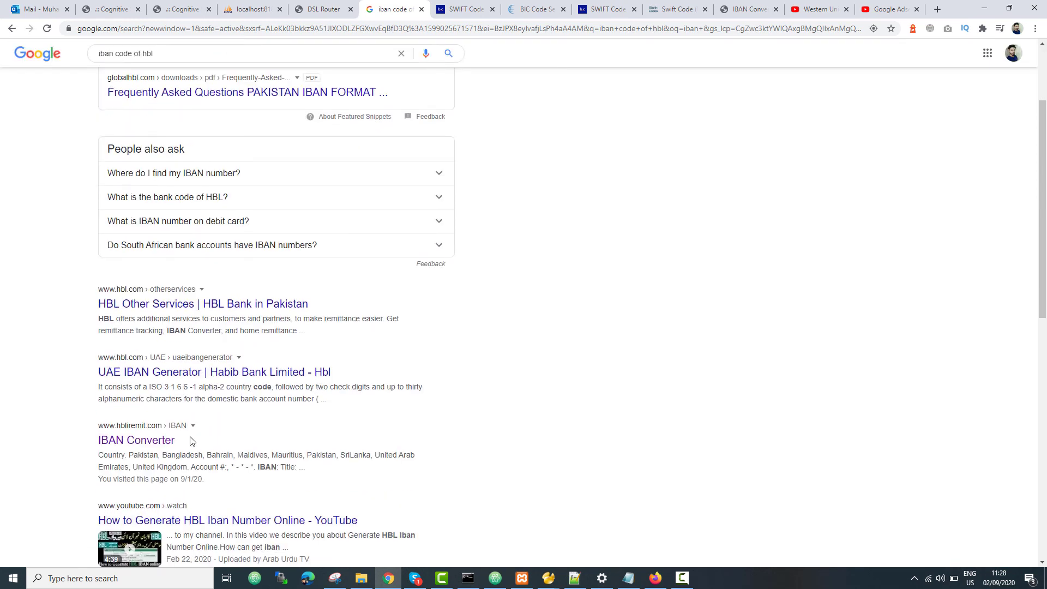
pyautogui.click(159, 444)
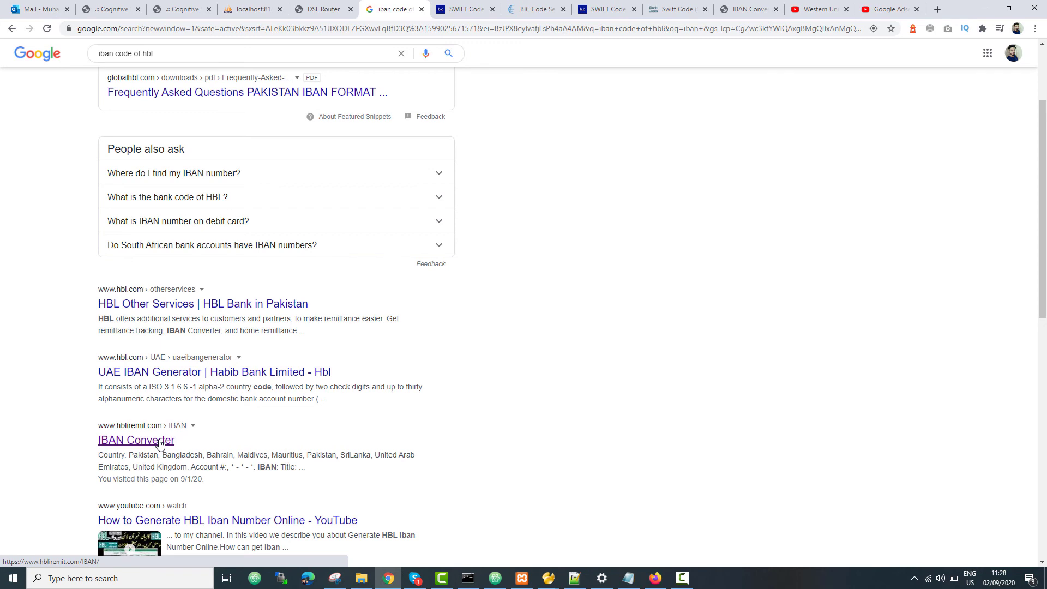
pyautogui.click(159, 444)
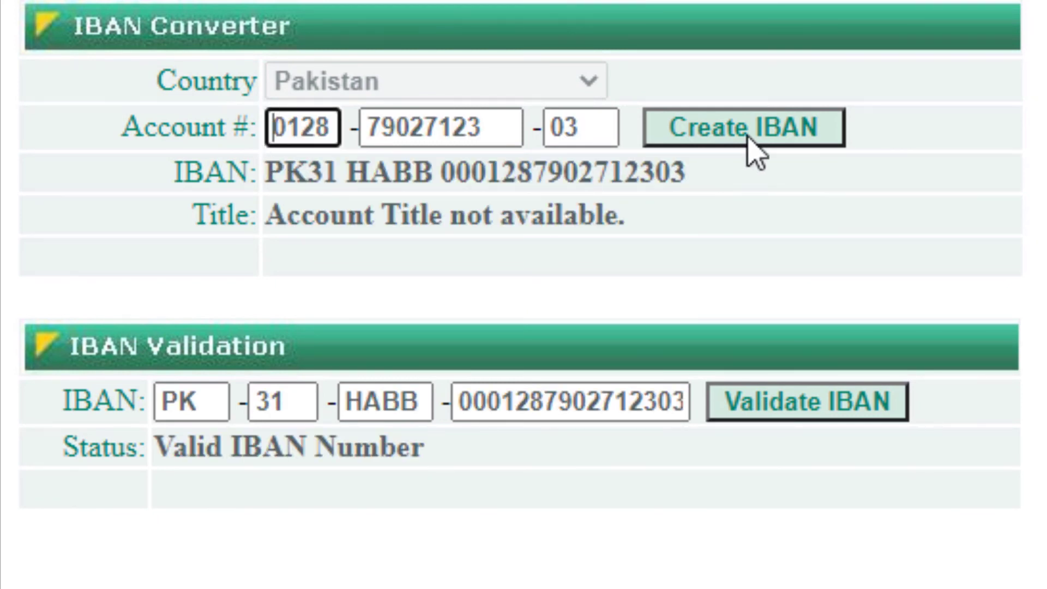
pyautogui.click(703, 188)
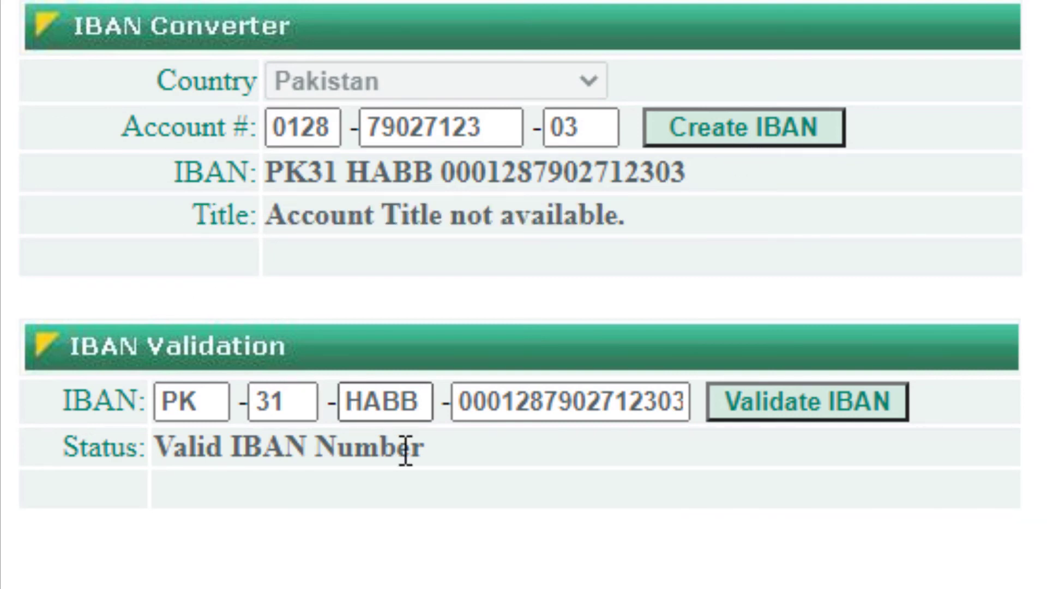
pyautogui.moveTo(406, 451); pyautogui.dragTo(426, 451)
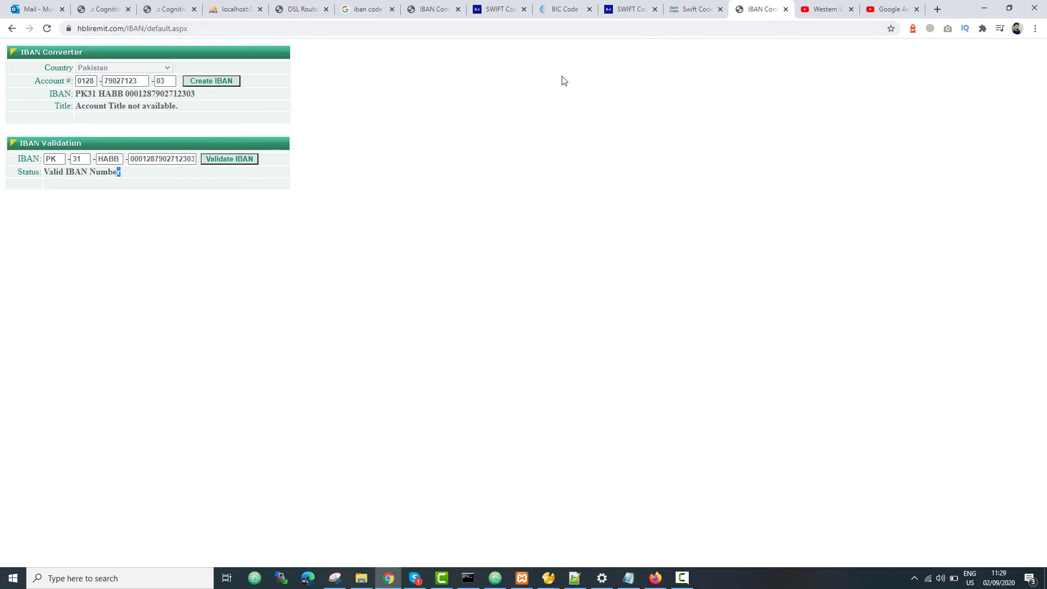
# - Switch to Firefox and review the IBAN and Re-type IBAN fields of the wire transfer form
pyautogui.click(656, 579)
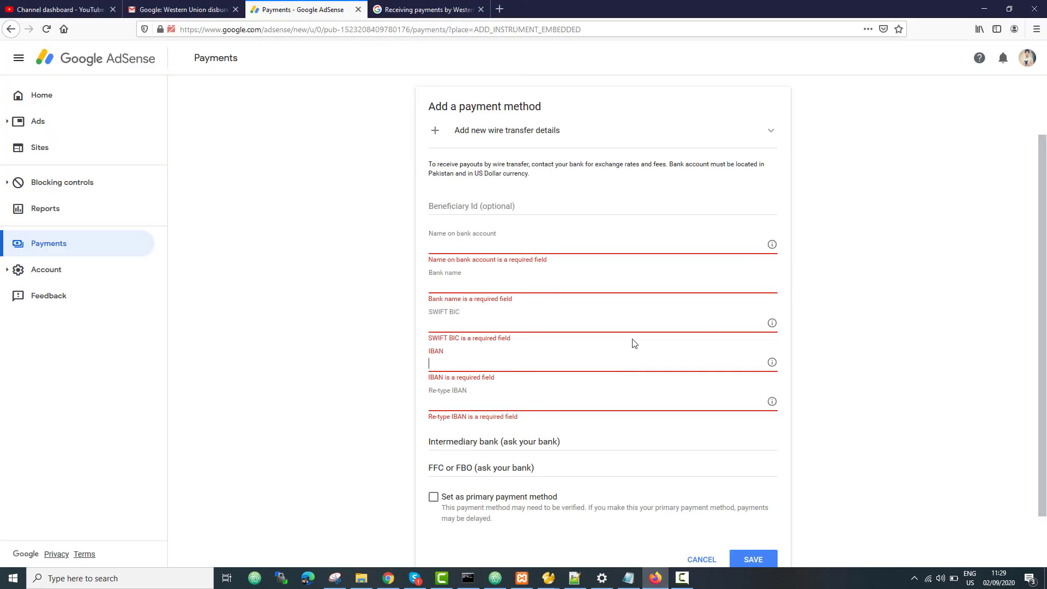
pyautogui.scroll(-2, 631, 343)
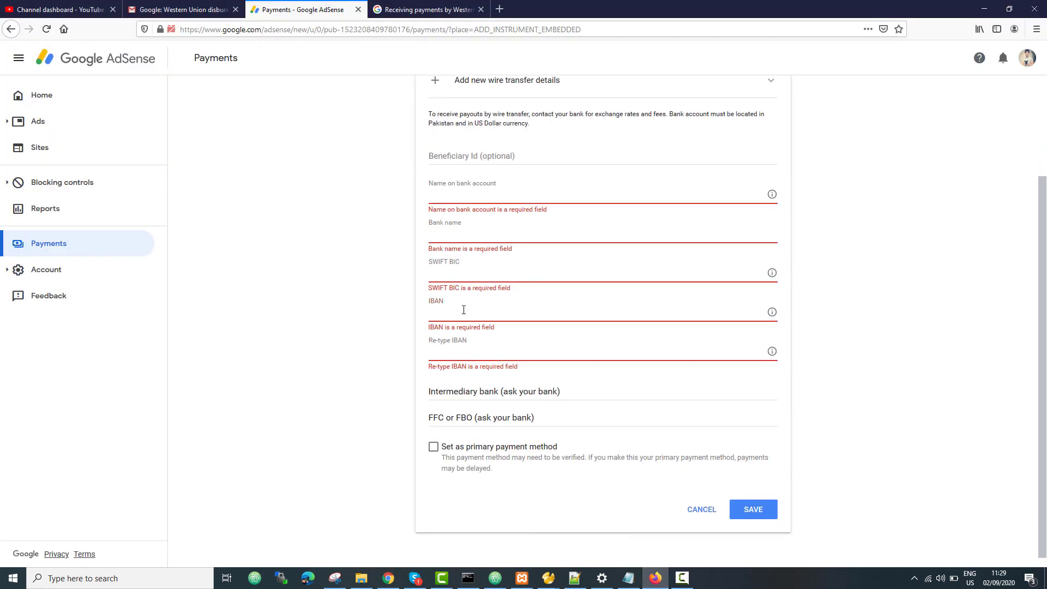
pyautogui.hotkey('ctrl', 'a')
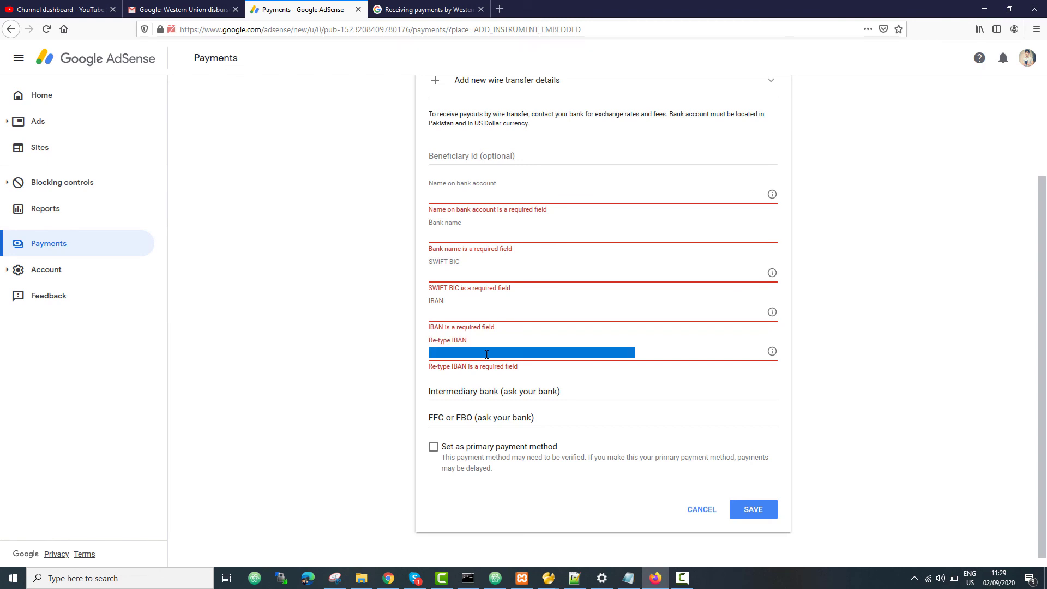
pyautogui.click(486, 355)
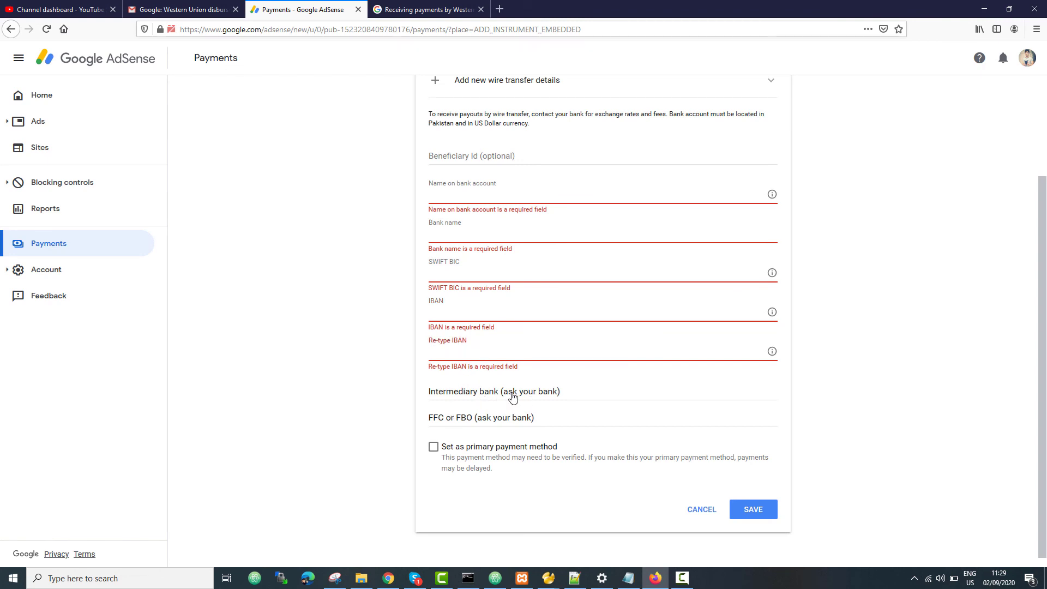
# - Enable Set as primary payment method, and return to the Payment methods page without saving the form
pyautogui.click(434, 448)
pyautogui.scroll(2, 467, 315)
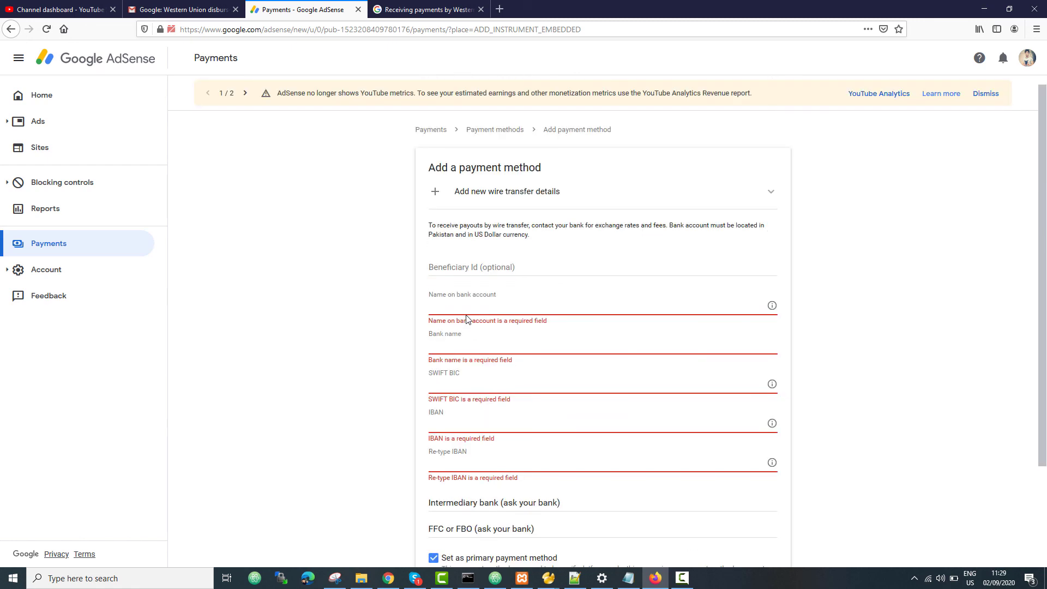
pyautogui.click(503, 131)
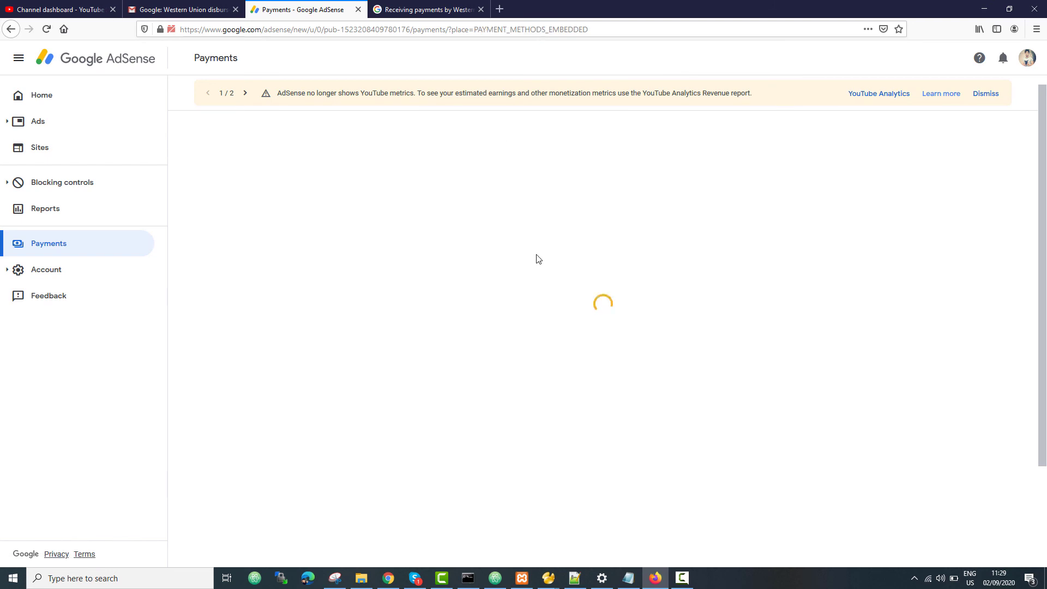